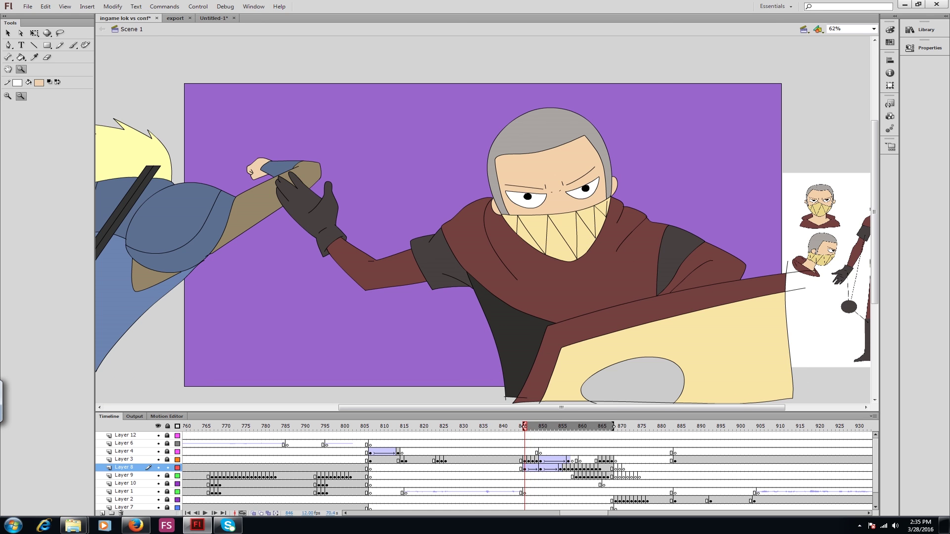
# Go through the fight animation one frame at a time from frame 846 to frame 870
pyautogui.press('.')
pyautogui.press('.')
pyautogui.press('.')
pyautogui.press('.')
pyautogui.press('.')
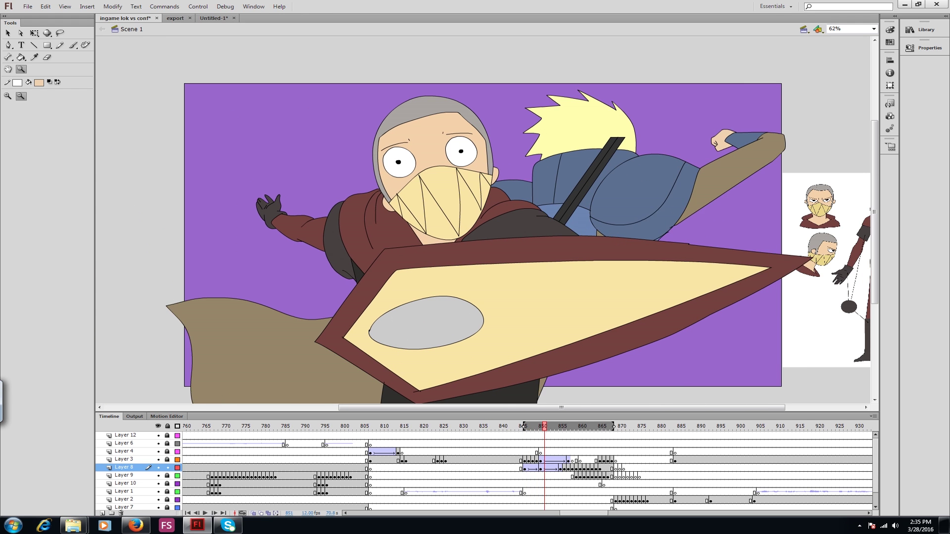
pyautogui.press('.')
pyautogui.press('.')
pyautogui.press('.')
pyautogui.press('.')
pyautogui.press('.')
pyautogui.press('.')
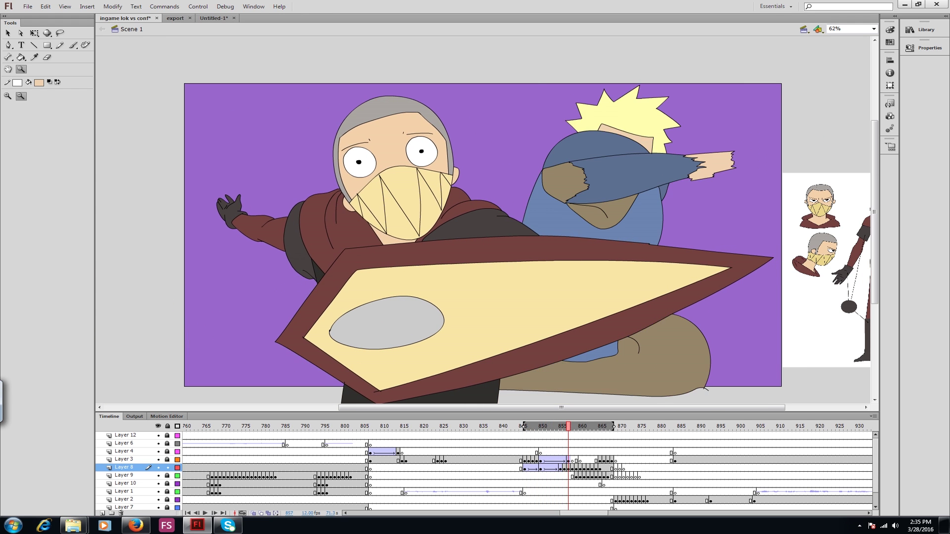
pyautogui.press('.')
pyautogui.press('.')
pyautogui.press('.')
pyautogui.press('.')
pyautogui.press('.')
pyautogui.press('.')
pyautogui.press('.')
pyautogui.press('.')
pyautogui.press('.')
pyautogui.press('.')
pyautogui.press('.')
pyautogui.press('.')
pyautogui.press('.')
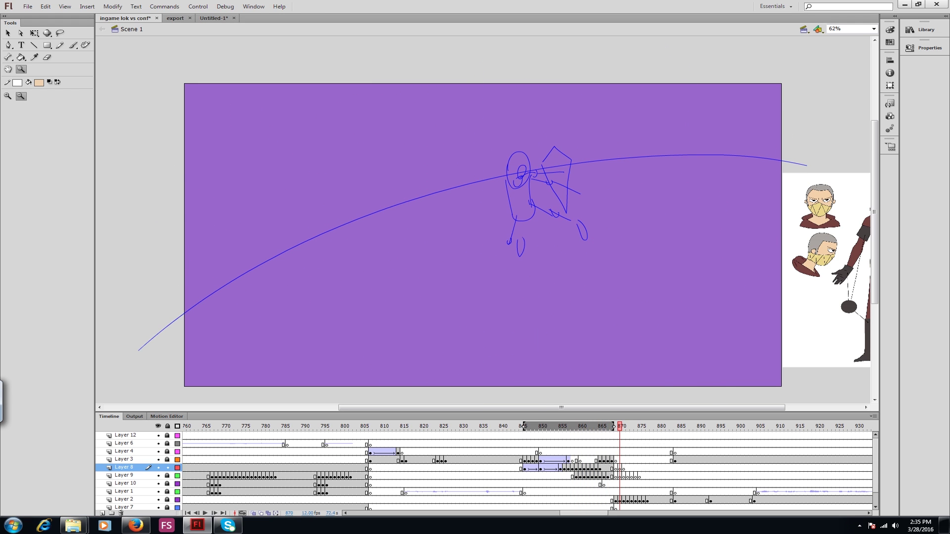
# Go back and forth between about frames 862 and 866 to examine the punch drawings and the red impact sketches
pyautogui.press(',')
pyautogui.press(',')
pyautogui.press(',')
pyautogui.press(',')
pyautogui.press(',')
pyautogui.press(',')
pyautogui.press(',')
pyautogui.press(',')
pyautogui.press('.')
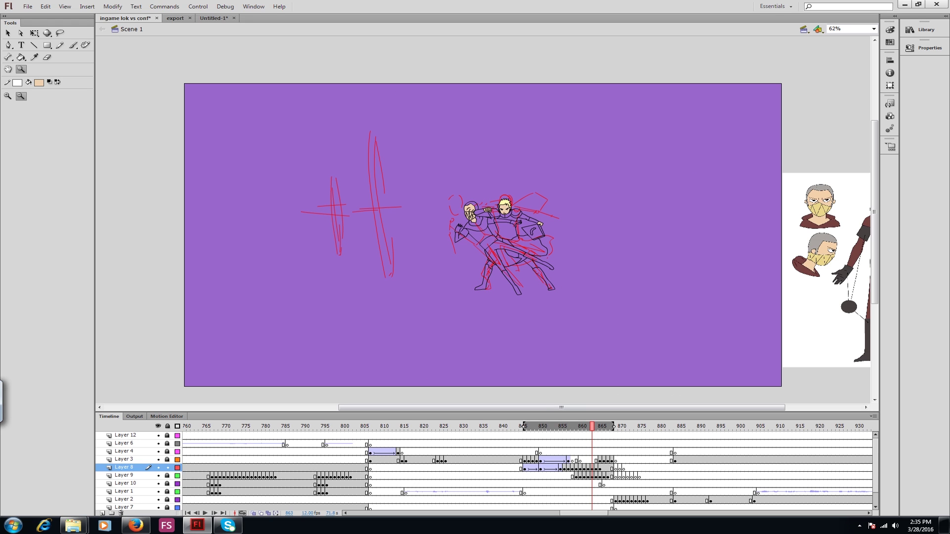
pyautogui.press(',')
pyautogui.press(',')
pyautogui.press(',')
pyautogui.press('.')
pyautogui.press('.')
pyautogui.press('.')
pyautogui.press('.')
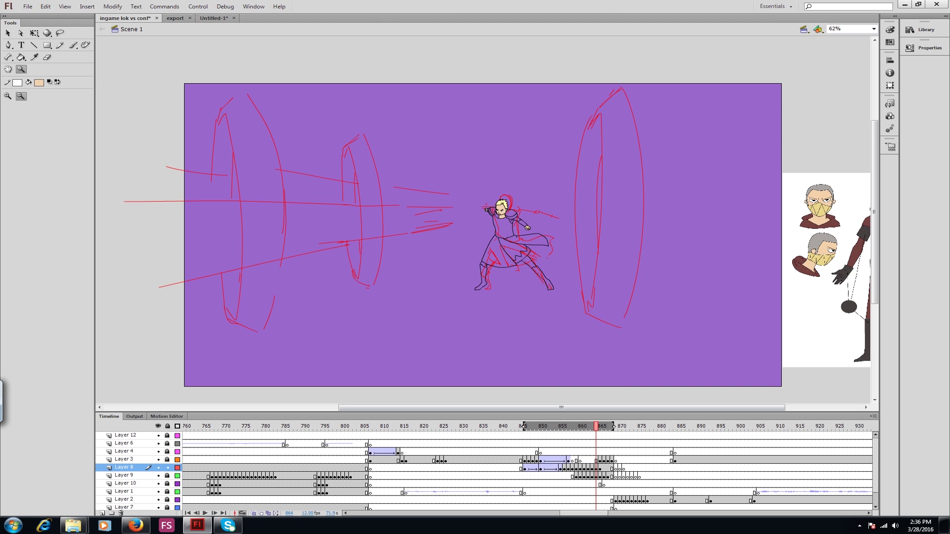
pyautogui.press(',')
pyautogui.press(',')
pyautogui.press('.')
pyautogui.press('.')
pyautogui.press('.')
pyautogui.press('.')
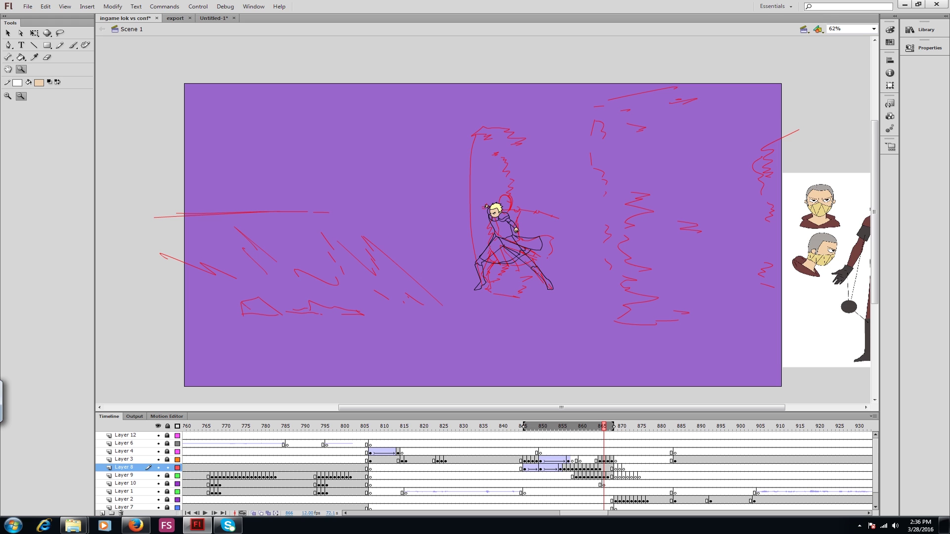
# Review the punch sequence again frame by frame, going back to about frame 854 and forward to frame 865
pyautogui.press(',')
pyautogui.press(',')
pyautogui.press(',')
pyautogui.press(',')
pyautogui.press(',')
pyautogui.press(',')
pyautogui.press(',')
pyautogui.press(',')
pyautogui.press(',')
pyautogui.press(',')
pyautogui.press(',')
pyautogui.press(',')
pyautogui.press(',')
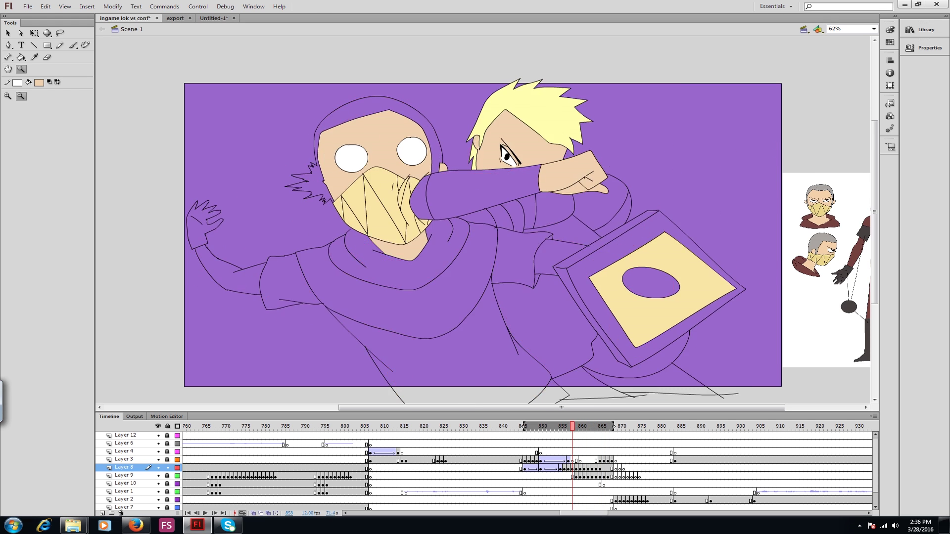
pyautogui.press('.')
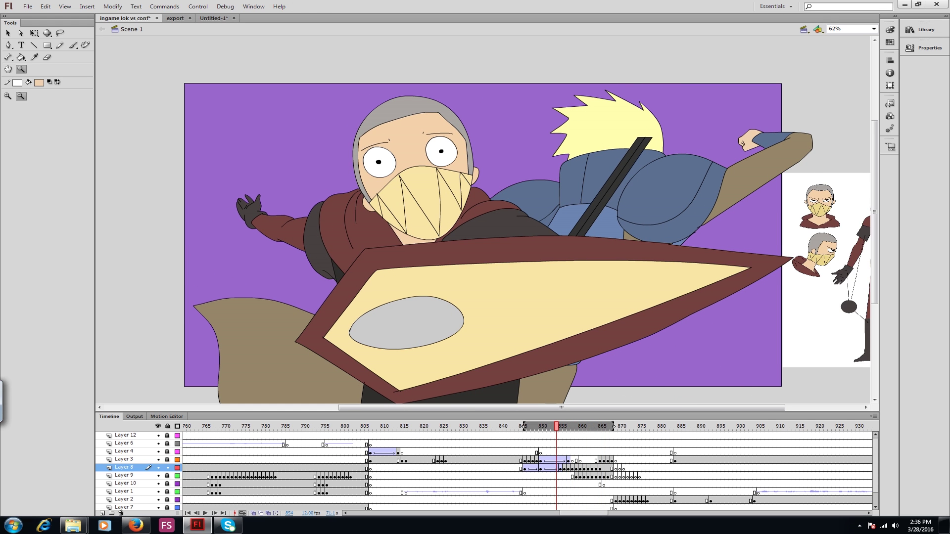
pyautogui.press('.')
pyautogui.press('.')
pyautogui.press('.')
pyautogui.press('.')
pyautogui.press('.')
pyautogui.press('.')
pyautogui.press('.')
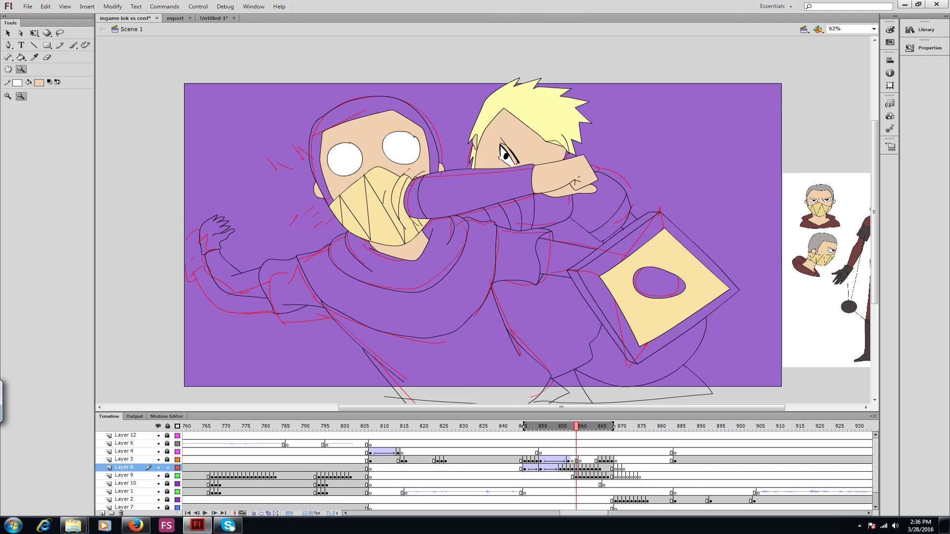
pyautogui.press('.')
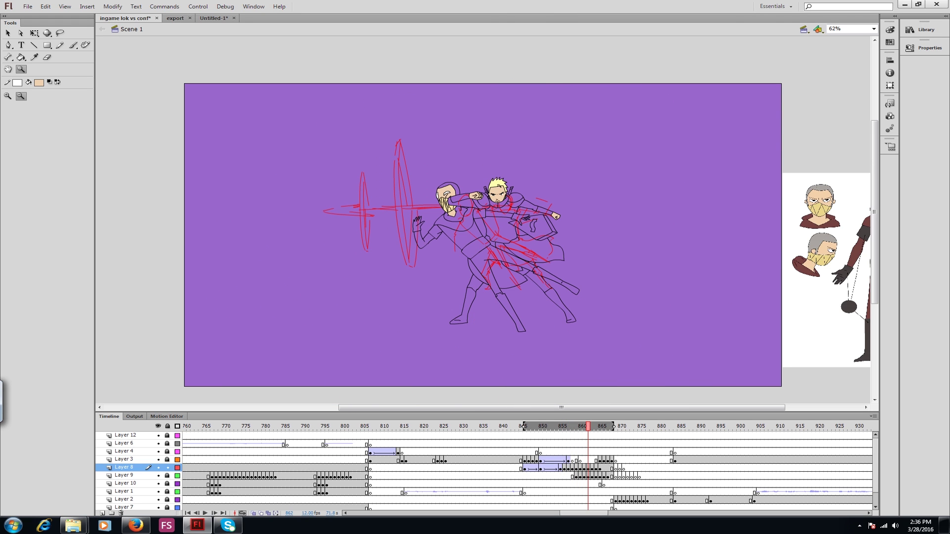
pyautogui.press('.')
pyautogui.press('.')
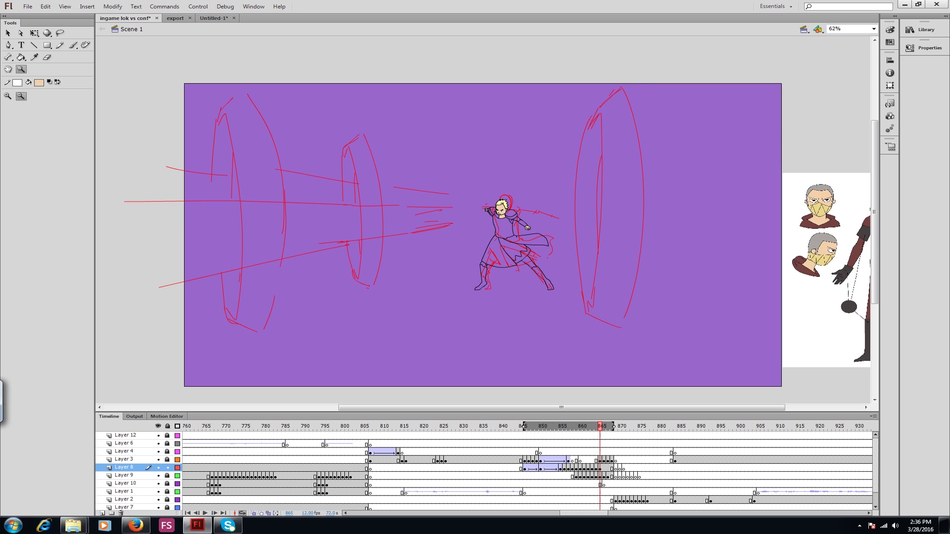
pyautogui.press('.')
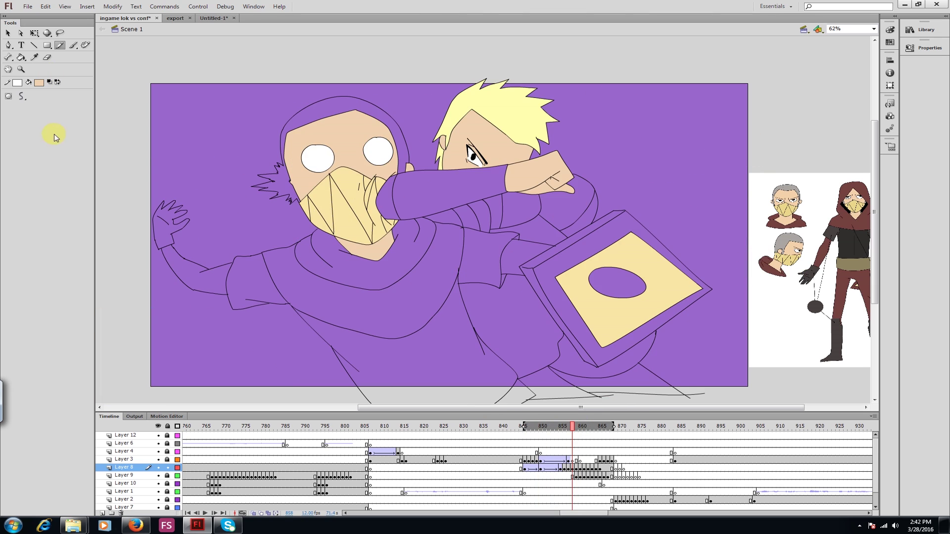
# Go to frame 857 and sample the blond character's blue sleeve as the fill colour
pyautogui.moveTo(526, 427); pyautogui.dragTo(572, 425)
pyautogui.press(',')
pyautogui.press(',')
pyautogui.click(38, 83)
pyautogui.click(620, 166)
pyautogui.moveTo(515, 258); pyautogui.dragTo(448, 259)
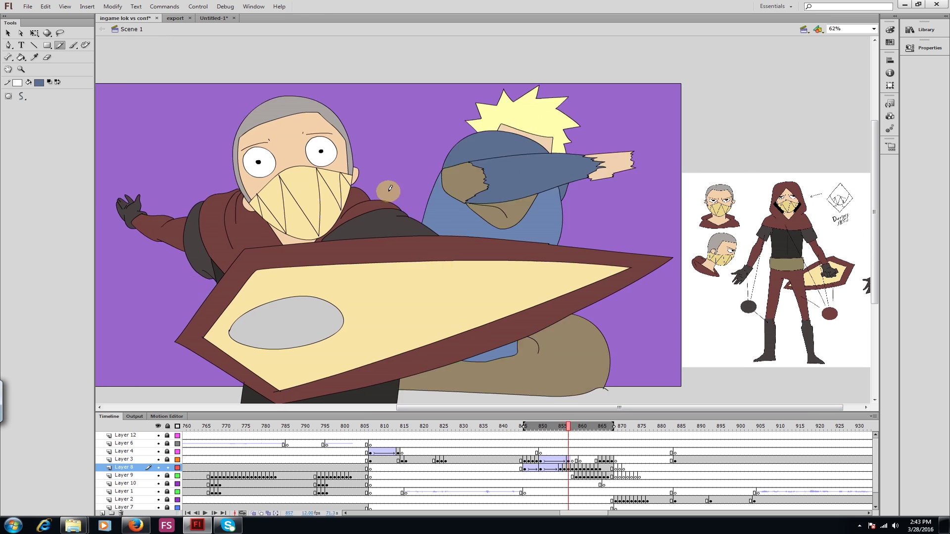
# Fill the blond character's sleeve and shoulder armour with the blue on frames 858 and 859 using the Paint Bucket
pyautogui.press('.')
pyautogui.press('.')
pyautogui.click(21, 58)
pyautogui.press('.')
pyautogui.press(',')
pyautogui.press(',')
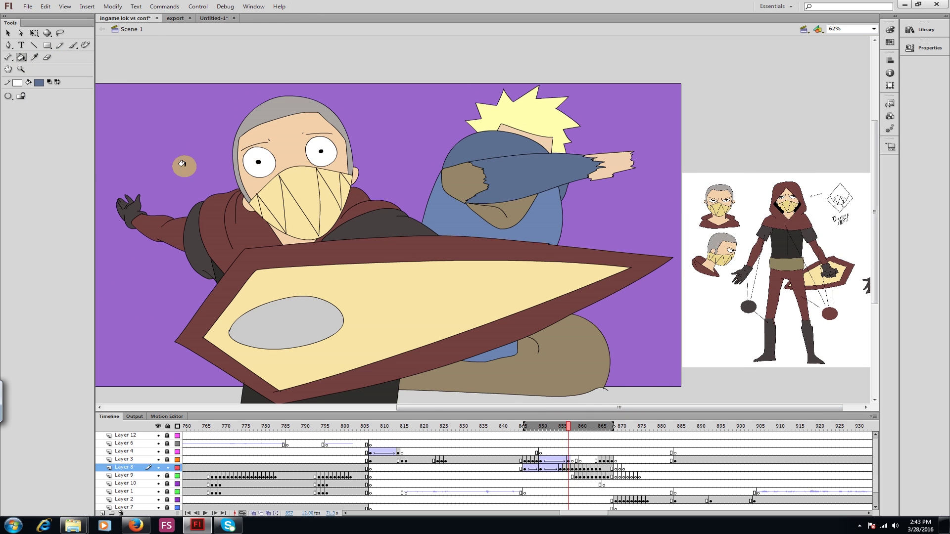
pyautogui.press('.')
pyautogui.click(371, 193)
pyautogui.click(489, 214)
pyautogui.click(440, 211)
pyautogui.press('.')
pyautogui.click(484, 208)
pyautogui.click(512, 223)
# Hide the rough sketch on Layer 9 and fill the blond character's armour with blue on frame 860
pyautogui.click(157, 476)
pyautogui.click(572, 467)
pyautogui.press('.')
pyautogui.press('.')
pyautogui.click(354, 201)
pyautogui.click(400, 202)
pyautogui.click(437, 195)
pyautogui.hotkey('ctrl', '=')
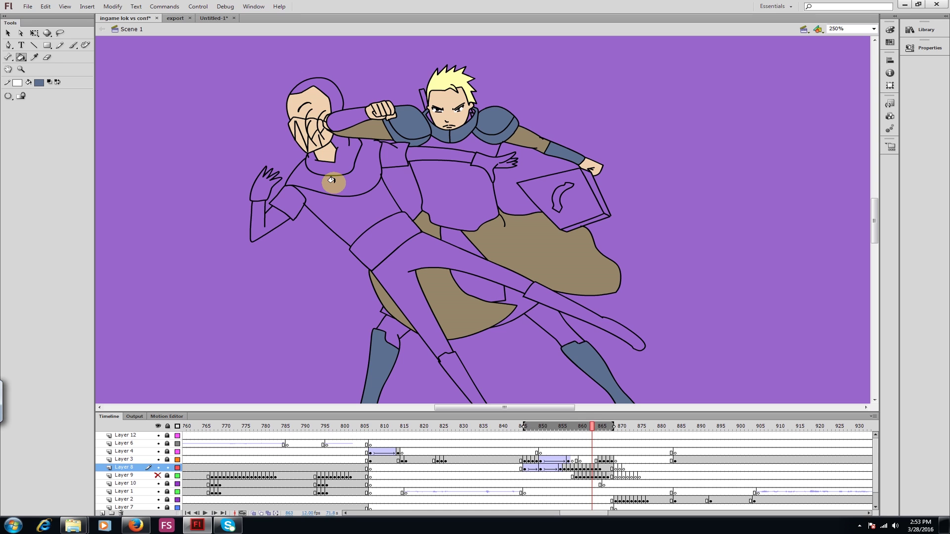
pyautogui.hotkey('ctrl', '=')
# On frame 864, try Close Large Gaps for the Paint Bucket and settle on Close Medium Gaps
pyautogui.moveTo(580, 426); pyautogui.dragTo(599, 425)
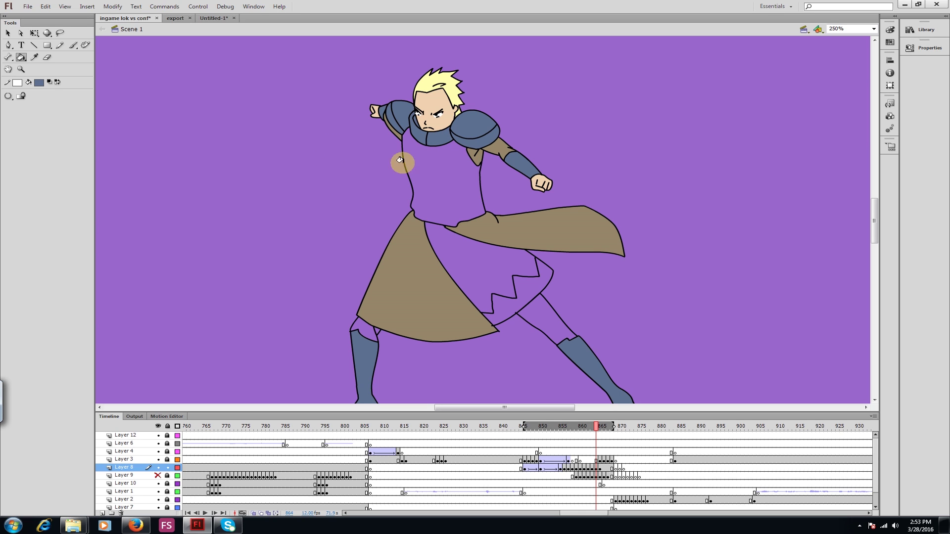
pyautogui.click(8, 97)
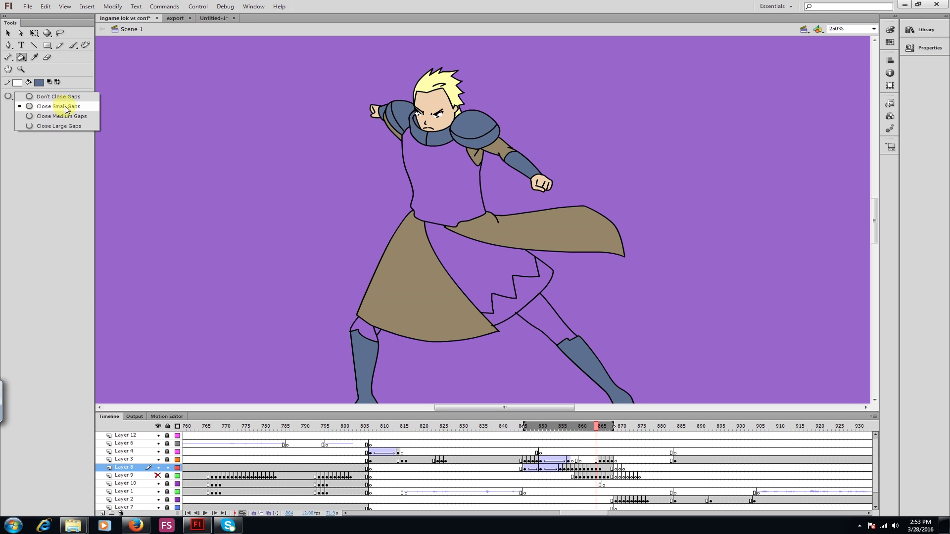
pyautogui.click(44, 126)
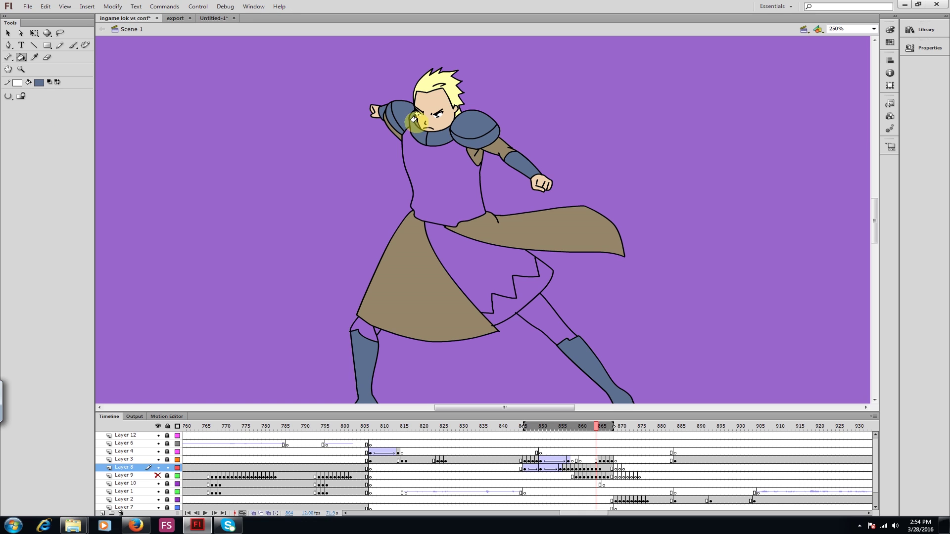
pyautogui.click(8, 96)
pyautogui.click(43, 116)
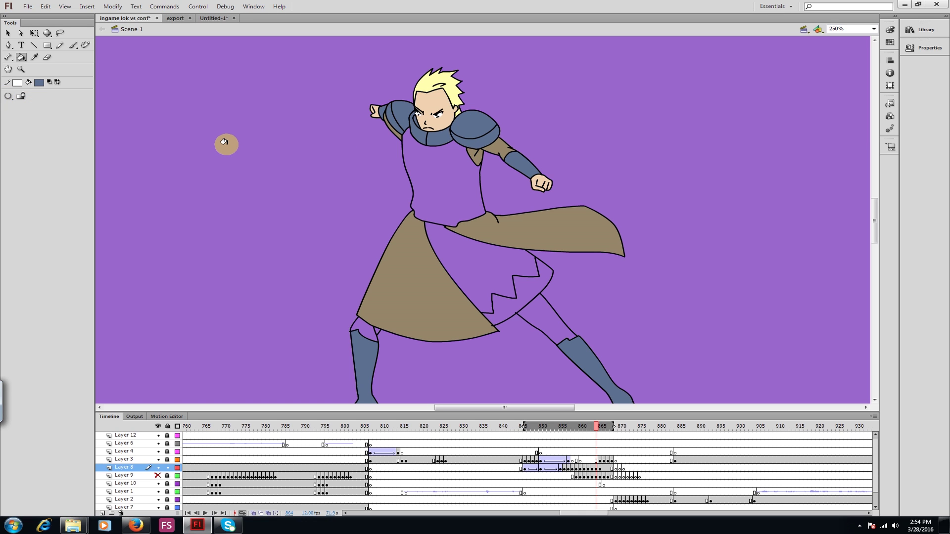
# On frame 860, select the diagonal torso line and its short end piece at the arm outline to examine how they connect
pyautogui.moveTo(596, 426)
pyautogui.mouseDown()
pyautogui.moveTo(565, 426)
pyautogui.moveTo(581, 426)
pyautogui.mouseUp()
pyautogui.hotkey('ctrl', '-')
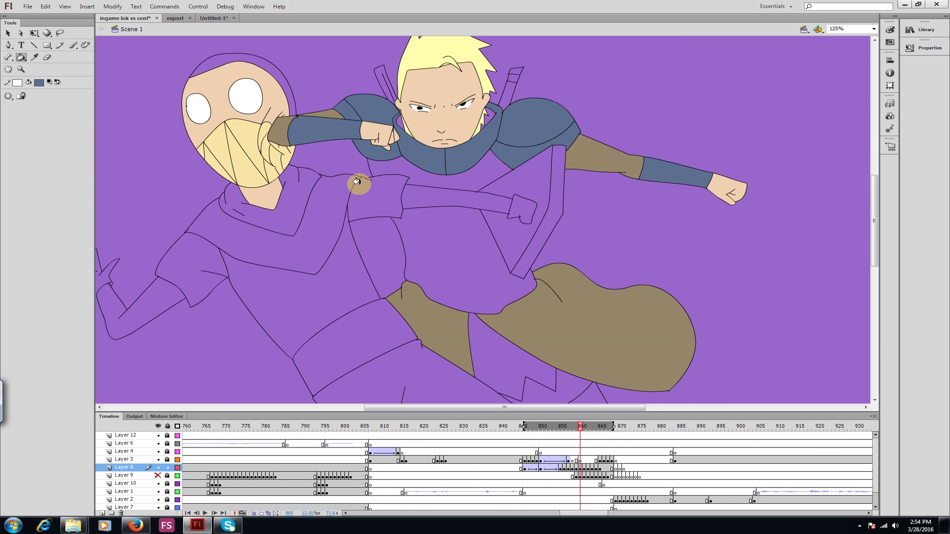
pyautogui.click(7, 33)
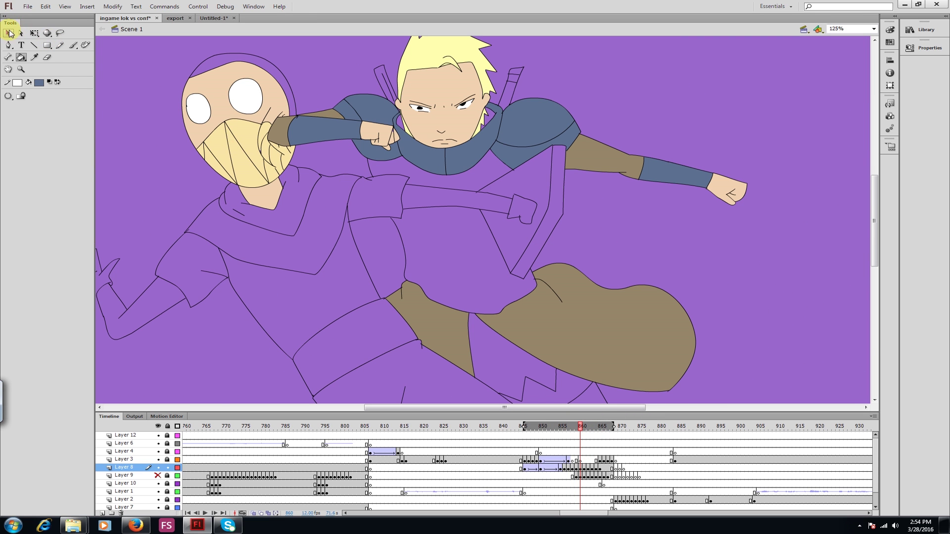
pyautogui.hotkey('ctrl', '=')
pyautogui.hotkey('ctrl', '=')
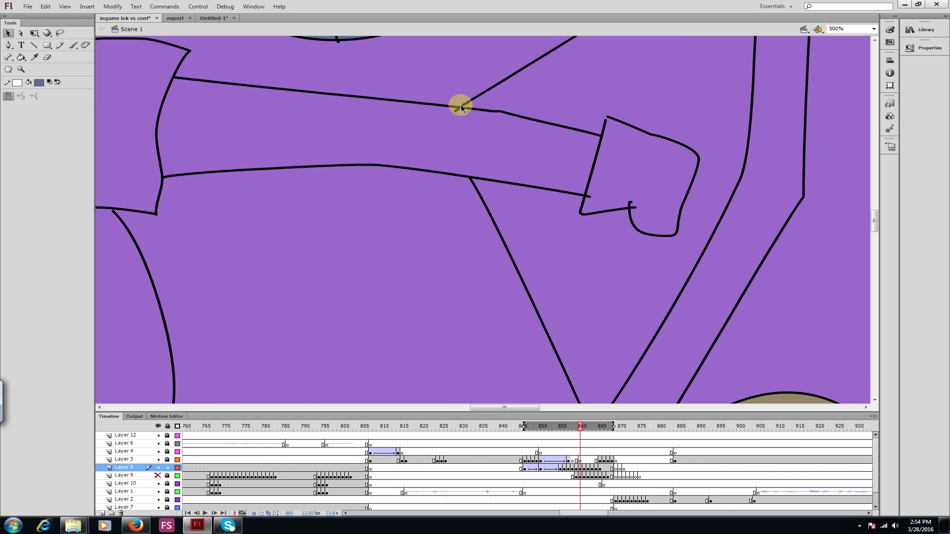
pyautogui.moveTo(874, 222); pyautogui.dragTo(873, 212)
pyautogui.hotkey('ctrl', '=')
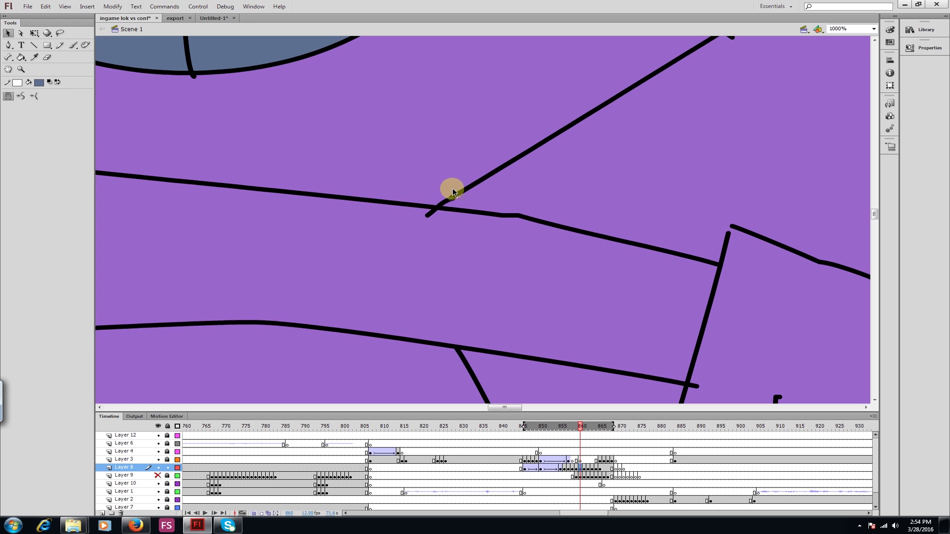
pyautogui.click(506, 163)
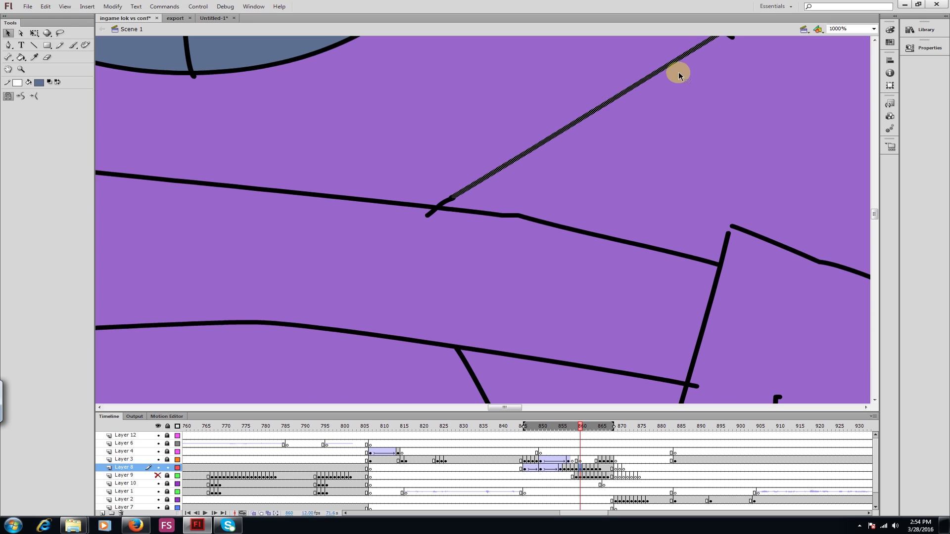
pyautogui.click(449, 203)
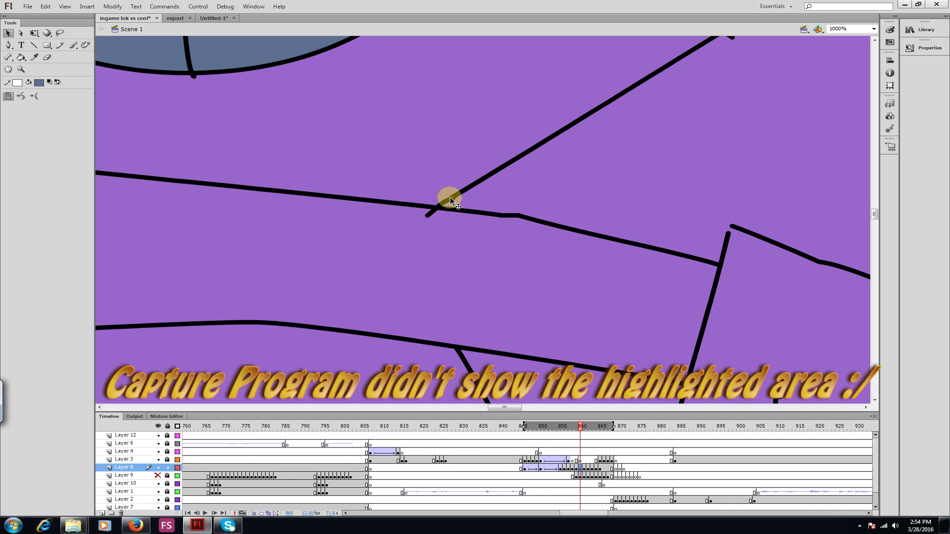
pyautogui.click(450, 199)
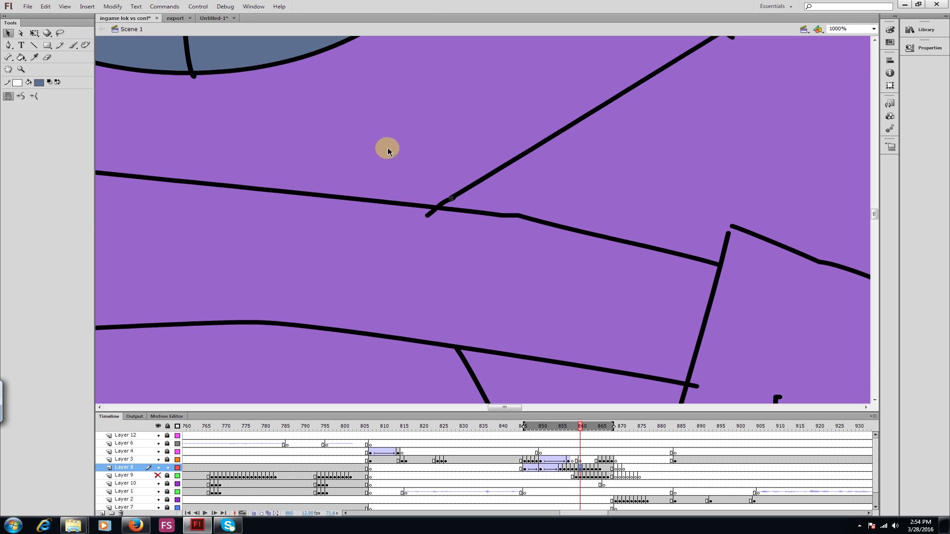
# Delete the short stray piece where the diagonal torso line crosses the arm, and join the line's end to the arm outline
pyautogui.hotkey('ctrl', '-')
pyautogui.hotkey('ctrl', '-')
pyautogui.hotkey('ctrl', '-')
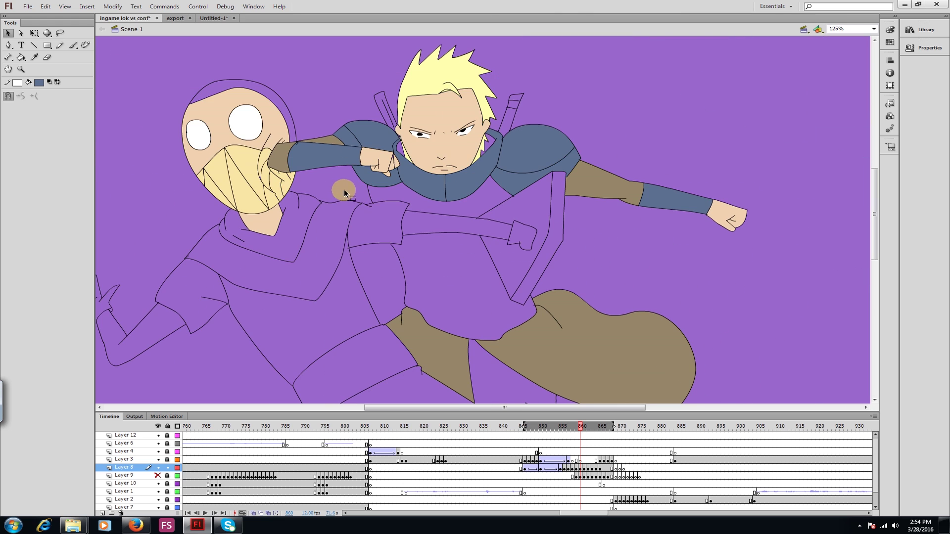
pyautogui.hotkey('ctrl', '=')
pyautogui.scroll(1, 470, 218)
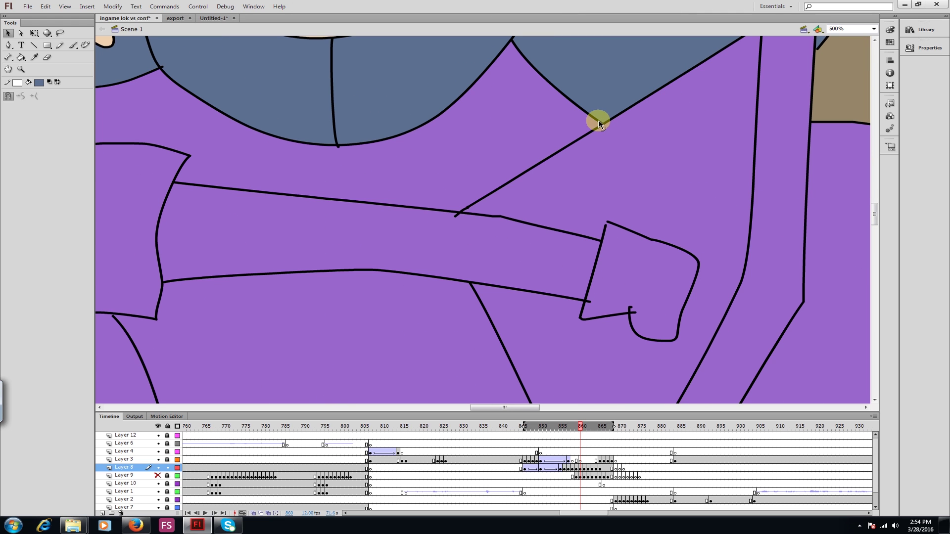
pyautogui.click(463, 210)
pyautogui.press('Delete')
pyautogui.moveTo(455, 215); pyautogui.dragTo(462, 210)
pyautogui.click(511, 182)
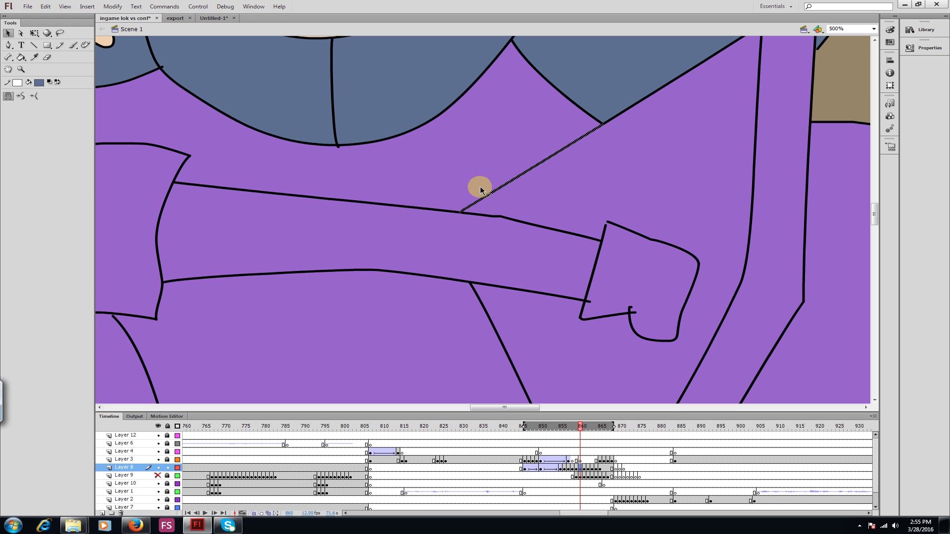
pyautogui.click(443, 154)
pyautogui.hotkey('ctrl', '-')
pyautogui.hotkey('ctrl', '-')
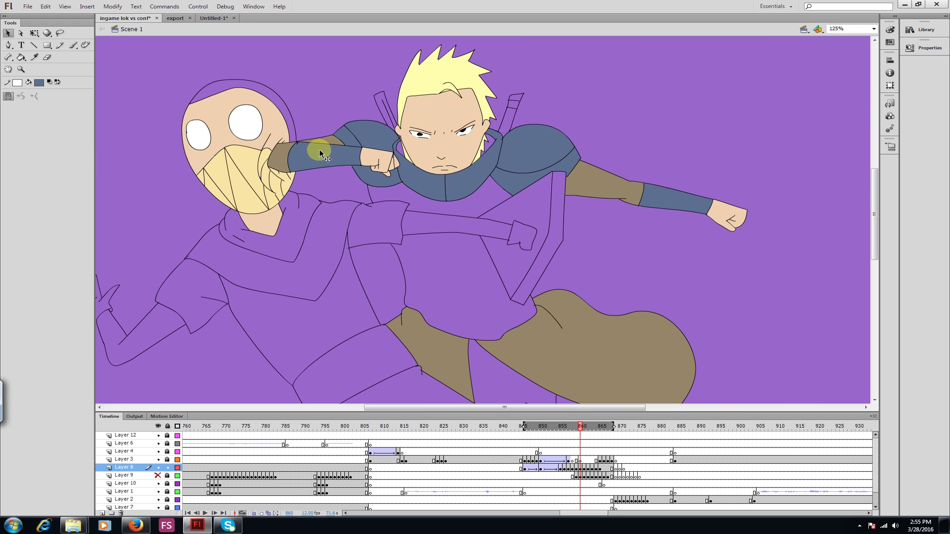
# Switch the Paint Bucket fill to the sleeve's brown and colour the blond character's remaining sleeve area on frame 859
pyautogui.click(21, 58)
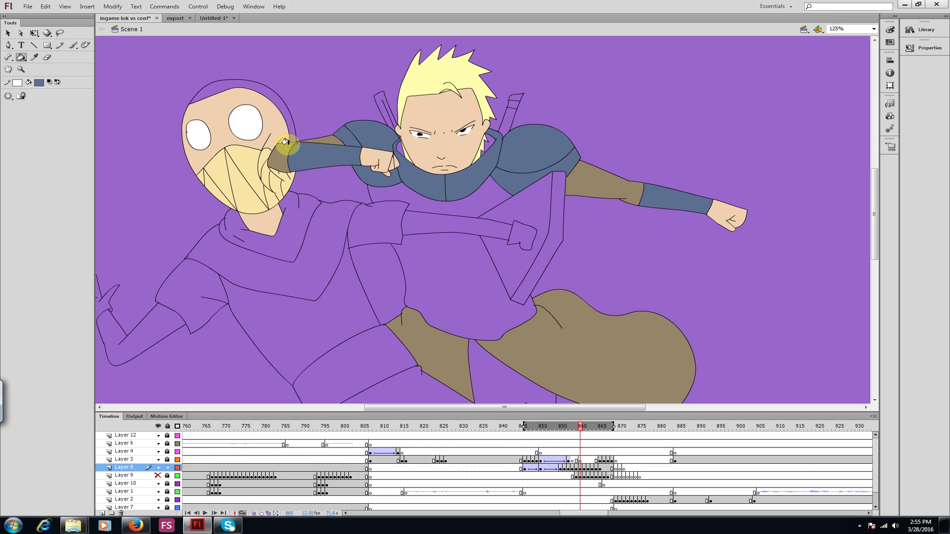
pyautogui.press('.')
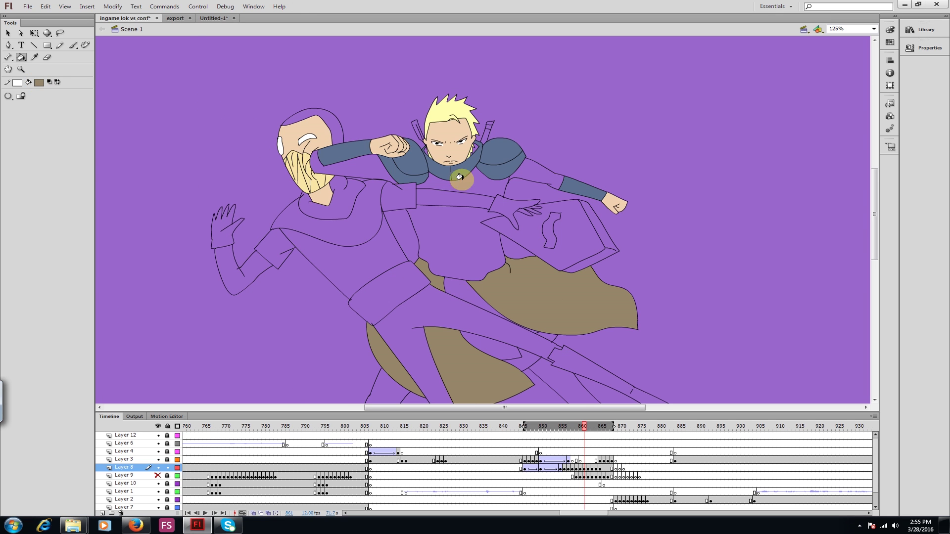
pyautogui.press('.')
pyautogui.press('.')
pyautogui.hotkey('ctrl', '-')
pyautogui.press(',')
pyautogui.press(',')
pyautogui.press(',')
pyautogui.press(',')
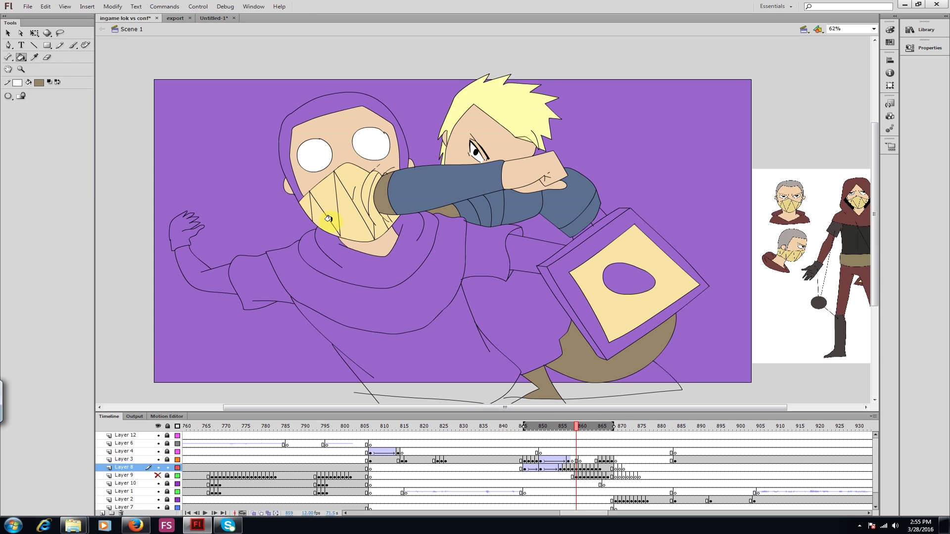
pyautogui.click(45, 7)
pyautogui.click(102, 49)
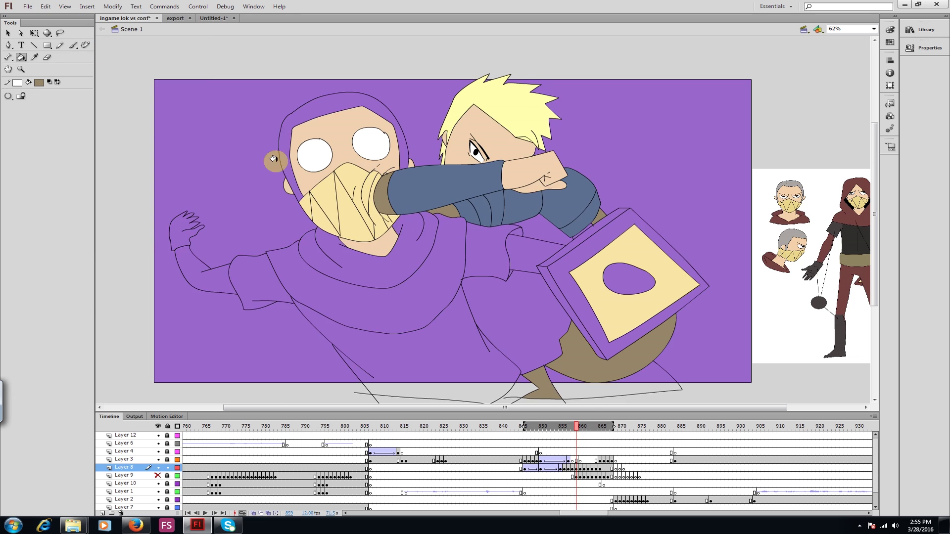
# Switch the Paint Bucket fill to the tunic's light blue and colour the blond character's torso across the fight frames
pyautogui.press(',')
pyautogui.press(',')
pyautogui.press(',')
pyautogui.press(',')
pyautogui.press(',')
pyautogui.press(',')
pyautogui.press(',')
pyautogui.press(',')
pyautogui.press(',')
pyautogui.press(',')
pyautogui.press(',')
pyautogui.click(39, 82)
pyautogui.click(212, 191)
pyautogui.press('.')
pyautogui.press('.')
pyautogui.press('.')
pyautogui.press('.')
pyautogui.press('.')
pyautogui.press('.')
pyautogui.press('.')
pyautogui.press('.')
pyautogui.press('.')
pyautogui.press('.')
pyautogui.press('.')
pyautogui.press('.')
pyautogui.press('.')
# Switch the fill to the armour's darker blue and colour the blond character's inner skirt panels on frame 861
pyautogui.hotkey('ctrl', '=')
pyautogui.press('.')
pyautogui.press('.')
pyautogui.press('.')
pyautogui.press('.')
pyautogui.hotkey('ctrl', '=')
pyautogui.press(',')
pyautogui.press(',')
pyautogui.press(',')
pyautogui.press(',')
pyautogui.click(39, 83)
pyautogui.hotkey('ctrl', '-')
pyautogui.click(596, 310)
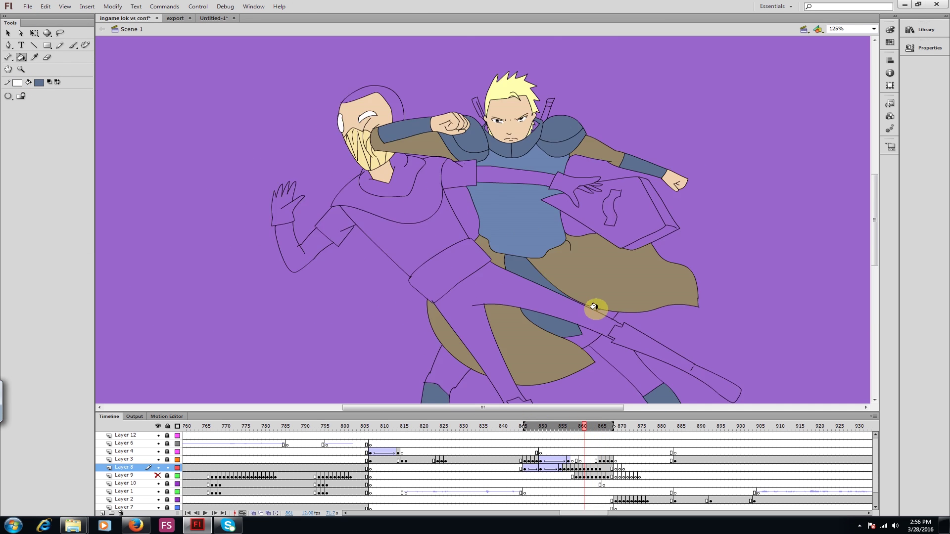
# Colour the blond character's inner skirt panels darker blue on frame 862, checking the outline at the hooded character's outstretched boot
pyautogui.press('.')
pyautogui.hotkey('ctrl', '=')
pyautogui.click(8, 33)
pyautogui.doubleClick(691, 345)
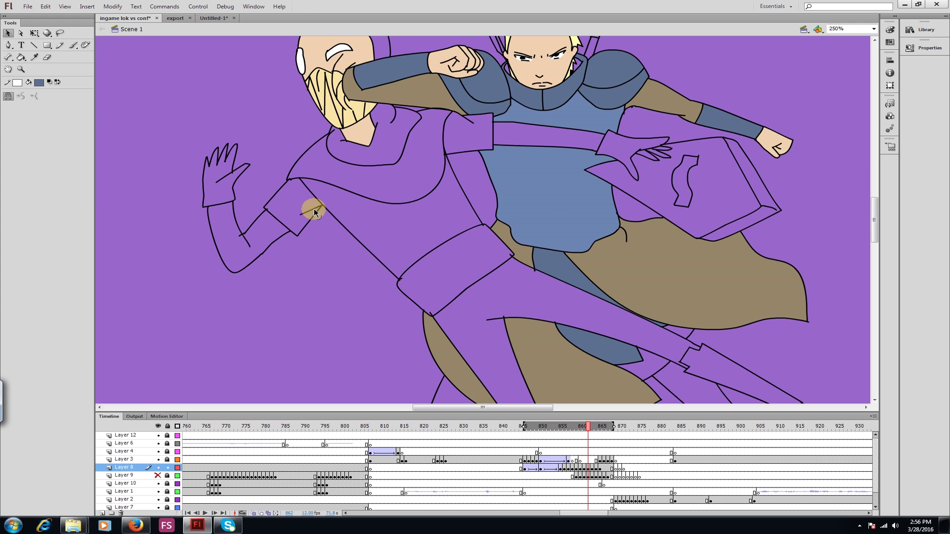
pyautogui.press('k')
pyautogui.hotkey('ctrl', '-')
pyautogui.press('.')
pyautogui.press('.')
pyautogui.press('.')
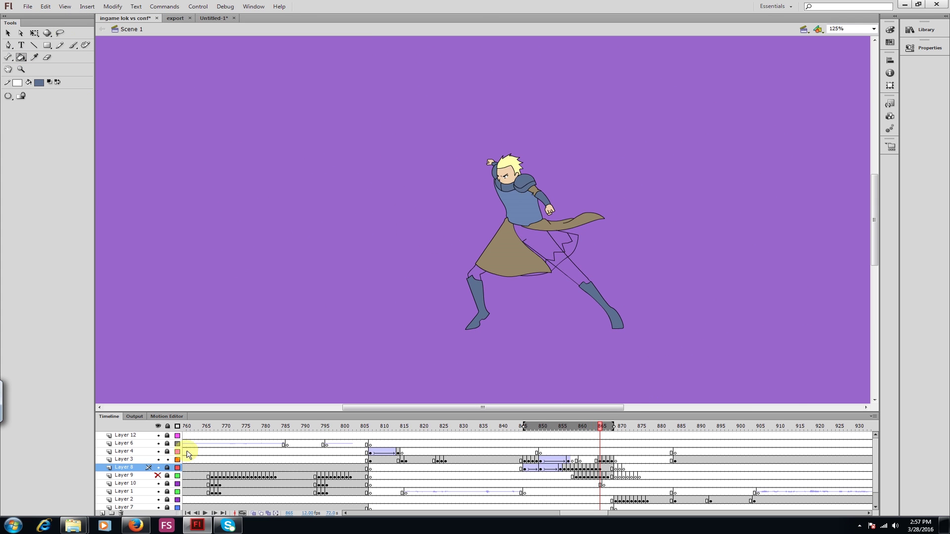
# Colour the blond character's inner skirt panels darker blue on Layer 3, frames 866 and 867
pyautogui.hotkey('ctrl', '=')
pyautogui.press('v')
pyautogui.press('k')
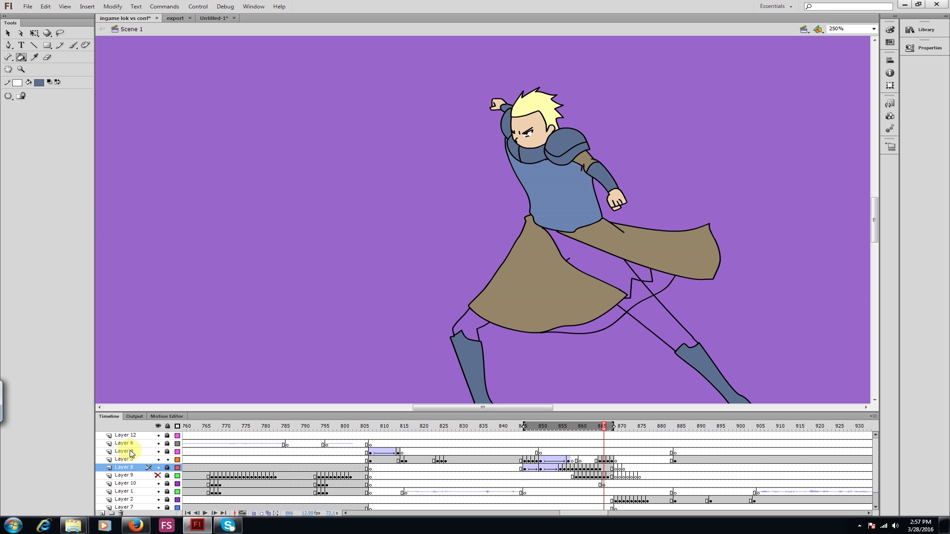
pyautogui.click(587, 427)
pyautogui.moveTo(588, 427); pyautogui.dragTo(595, 426)
pyautogui.click(158, 475)
pyautogui.press('.')
pyautogui.press('.')
pyautogui.press('.')
pyautogui.moveTo(535, 407); pyautogui.dragTo(551, 408)
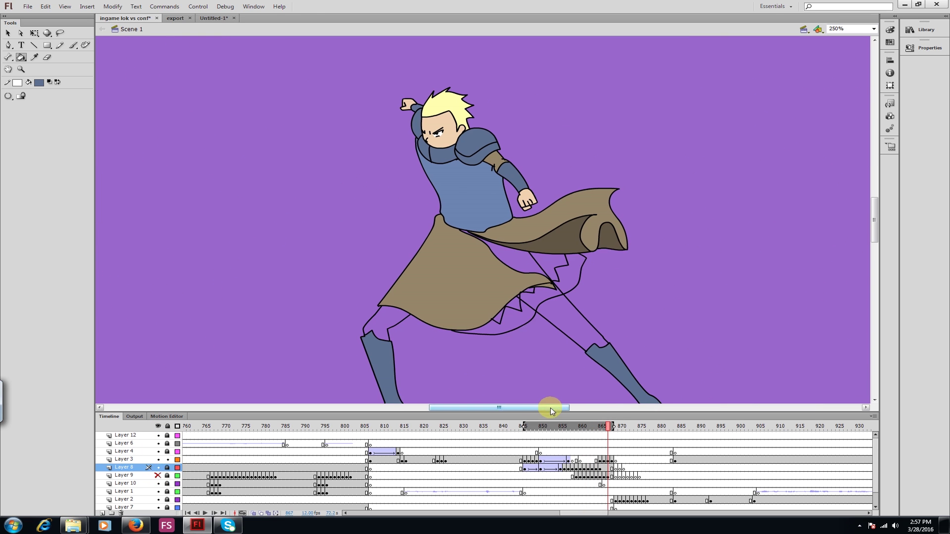
pyautogui.click(532, 262)
pyautogui.click(514, 301)
pyautogui.press('v')
pyautogui.press('k')
pyautogui.press(',')
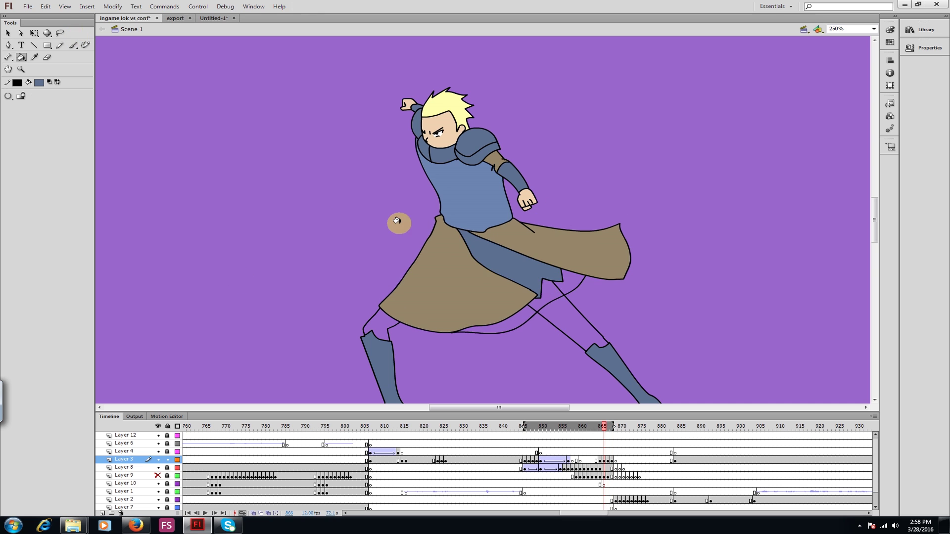
# Switch the fill to dark red and colour the lining below the blue skirt panels on frame 867
pyautogui.press(',')
pyautogui.press(',')
pyautogui.press(',')
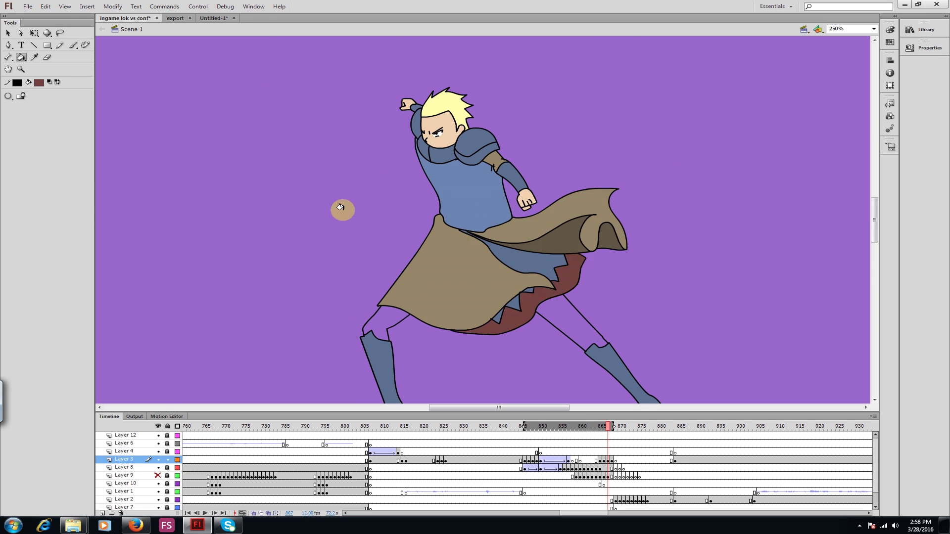
pyautogui.press('v')
pyautogui.press('k')
# Lock Layer 3 and unlock Layer 8 for colouring
pyautogui.click(167, 459)
pyautogui.click(167, 467)
pyautogui.press(',')
pyautogui.press('.')
pyautogui.press('v')
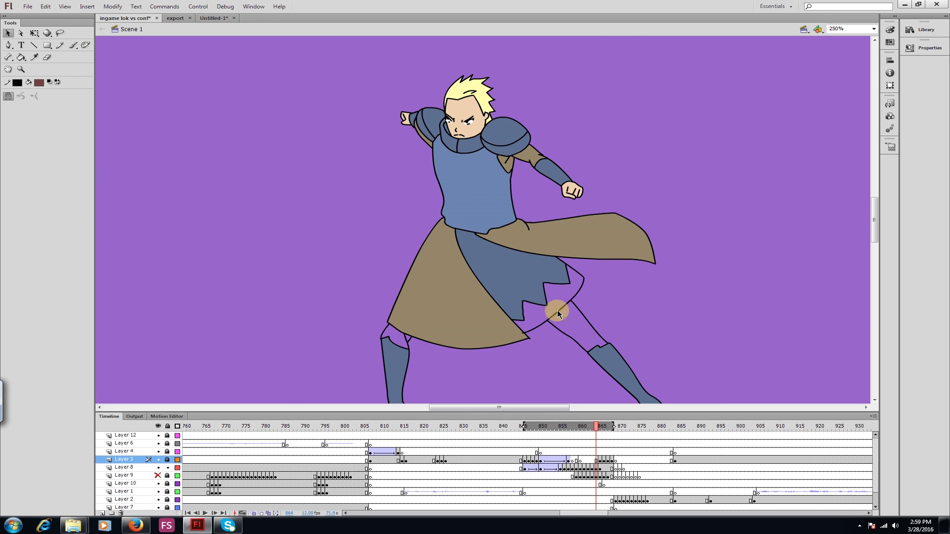
# Colour the blond character's skirt lining dark red on Layer 8, working back from frame 864 to frame 862
pyautogui.click(594, 469)
pyautogui.press('k')
pyautogui.click(548, 298)
pyautogui.press(',')
pyautogui.press(',')
pyautogui.press(',')
pyautogui.press(',')
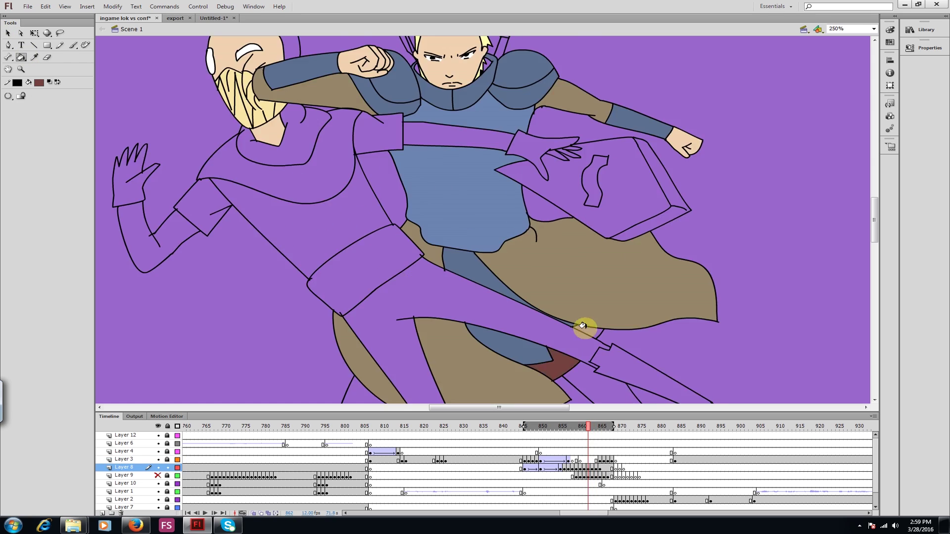
# Go to frame 858 on Layer 8 and fill the hooded character's cowl around the shoulders with dark red
pyautogui.hotkey('ctrl', '-')
pyautogui.hotkey('ctrl', '-')
pyautogui.moveTo(580, 426); pyautogui.dragTo(567, 426)
pyautogui.click(159, 467)
pyautogui.click(158, 467)
pyautogui.click(572, 426)
pyautogui.click(572, 468)
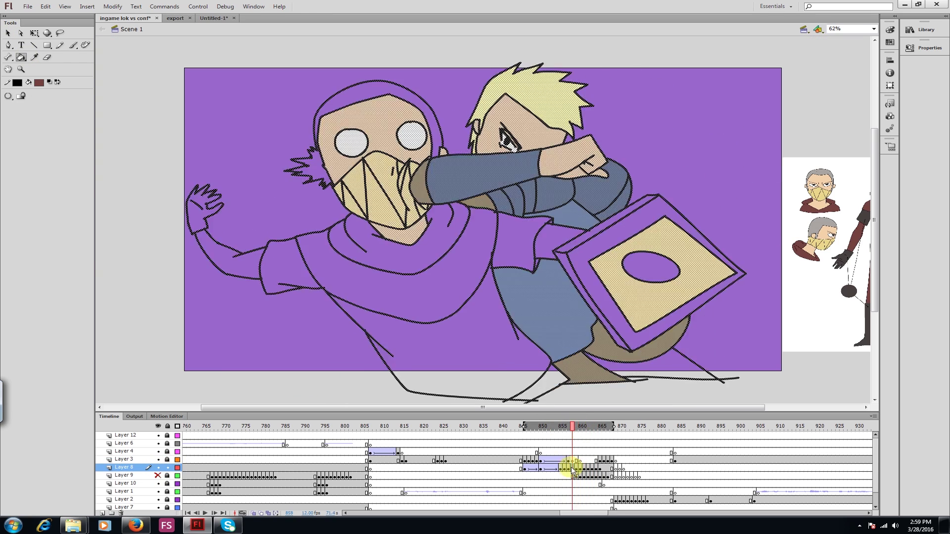
pyautogui.press('v')
pyautogui.click(331, 229)
pyautogui.press('k')
pyautogui.click(337, 237)
# Colour the hooded character's raised forearm dark red on frame 858, comparing it with the neighbouring frames
pyautogui.press('.')
pyautogui.press(',')
pyautogui.press(',')
pyautogui.press('.')
pyautogui.click(218, 252)
pyautogui.press(',')
# Colour the hooded character's raised forearm and trousers dark red on frame 860
pyautogui.press('.')
pyautogui.press('.')
pyautogui.press('.')
pyautogui.click(344, 267)
pyautogui.click(453, 314)
pyautogui.moveTo(453, 407); pyautogui.dragTo(533, 407)
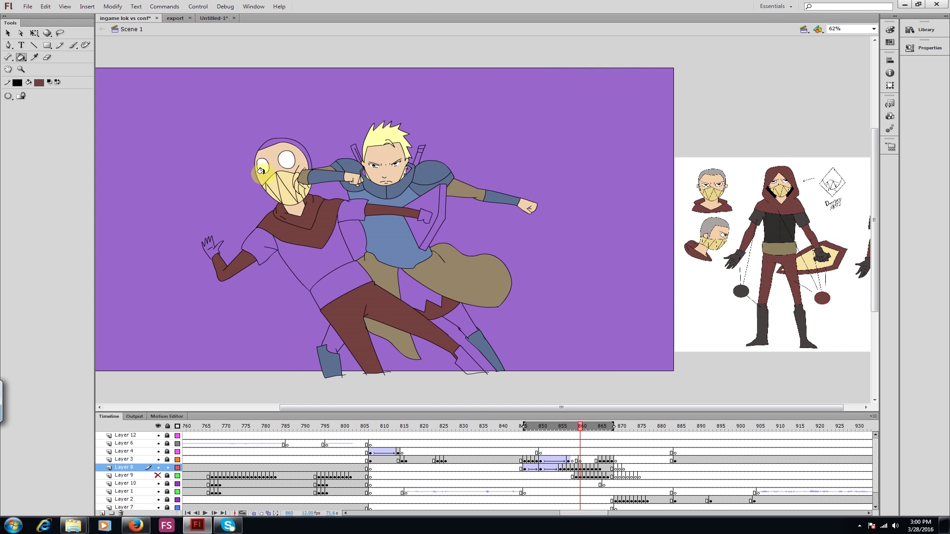
# Colour the hooded character's cowl, arms and shield dark red on frame 861
pyautogui.click(425, 218)
pyautogui.press(',')
pyautogui.press('.')
pyautogui.press('.')
pyautogui.press('.')
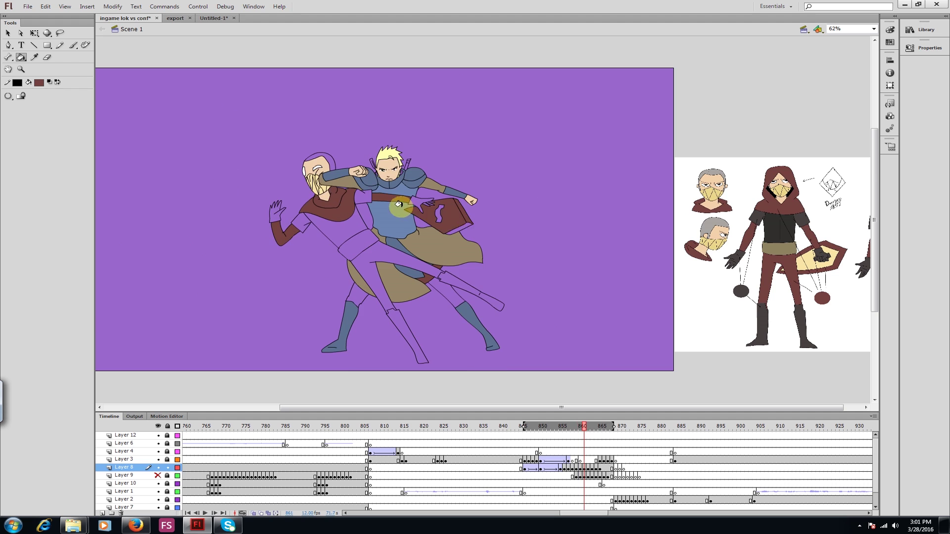
# Colour the hooded character's arms and trousers dark red on frame 862
pyautogui.hotkey('ctrl', '=')
pyautogui.press('v')
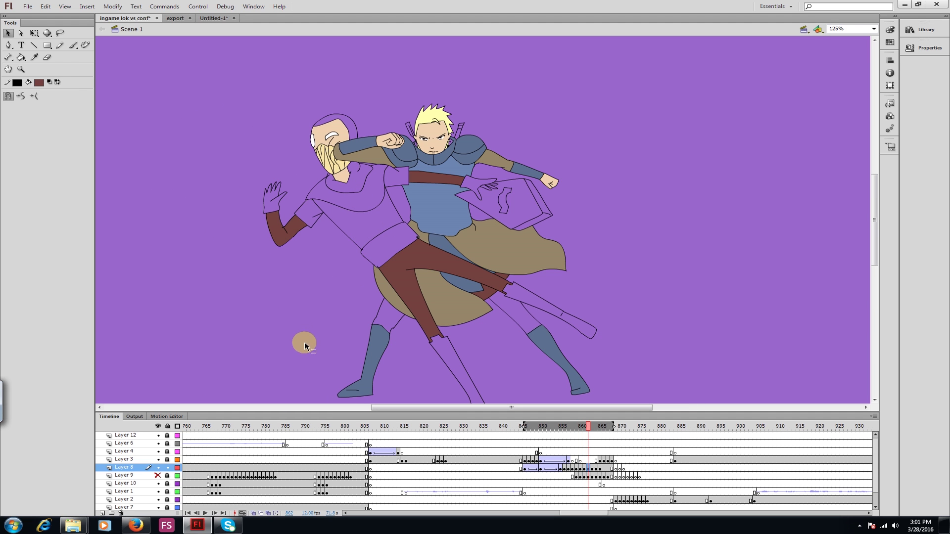
pyautogui.hotkey('ctrl', '-')
pyautogui.hotkey('ctrl', '=')
pyautogui.press('k')
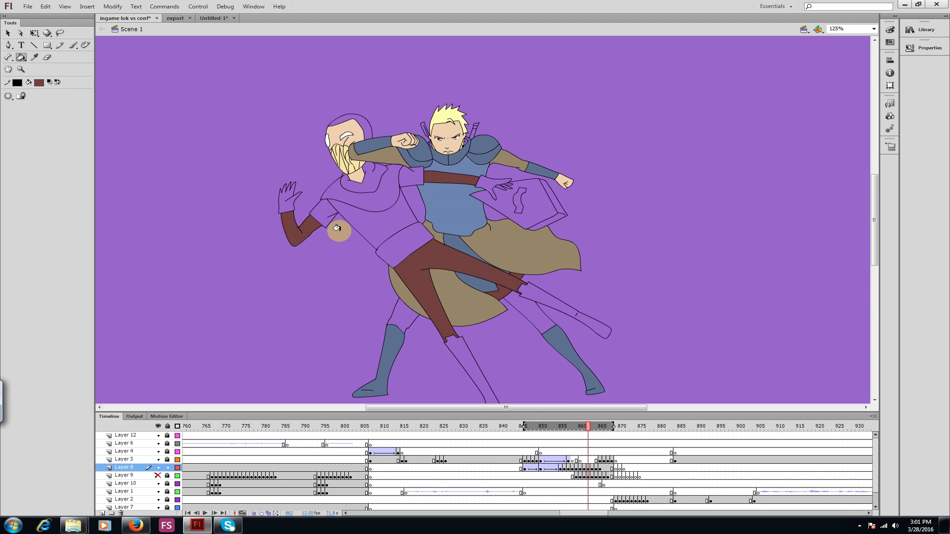
# Continue the dark red fills on frame 863
pyautogui.press('.')
pyautogui.click(489, 248)
pyautogui.click(358, 219)
pyautogui.press('.')
pyautogui.press('.')
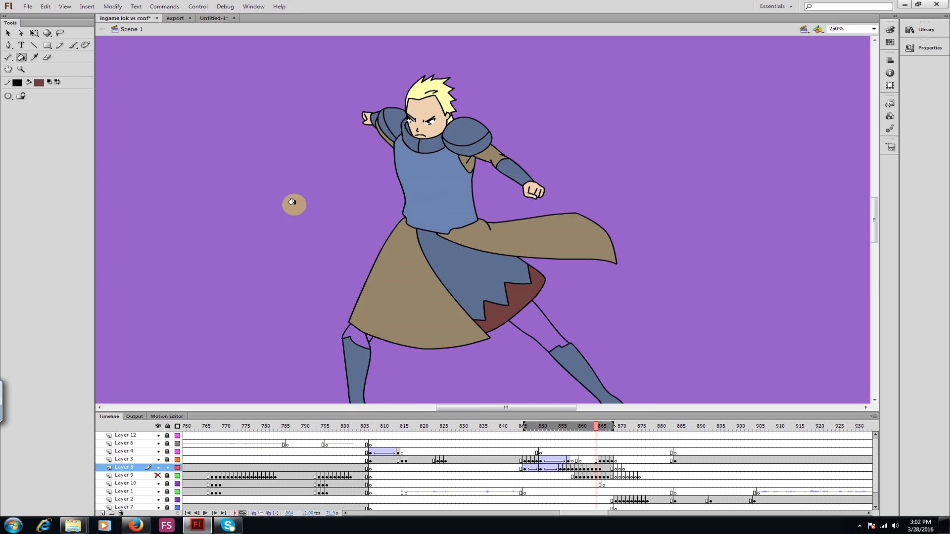
# Sample the dark grey of the reference character's boots and colour the hooded character's gloves, short sleeves and boots on frame 861
pyautogui.press(',')
pyautogui.press(',')
pyautogui.press(',')
pyautogui.press(',')
pyautogui.hotkey('ctrl', '-')
pyautogui.click(39, 83)
pyautogui.click(775, 321)
pyautogui.click(450, 197)
pyautogui.hotkey('ctrl', '=')
pyautogui.click(295, 203)
# Sample the brown of the reference character's belt and colour the hooded character's belt on frame 861
pyautogui.hotkey('ctrl', '-')
pyautogui.moveTo(482, 407); pyautogui.dragTo(571, 419)
pyautogui.click(39, 83)
pyautogui.click(766, 250)
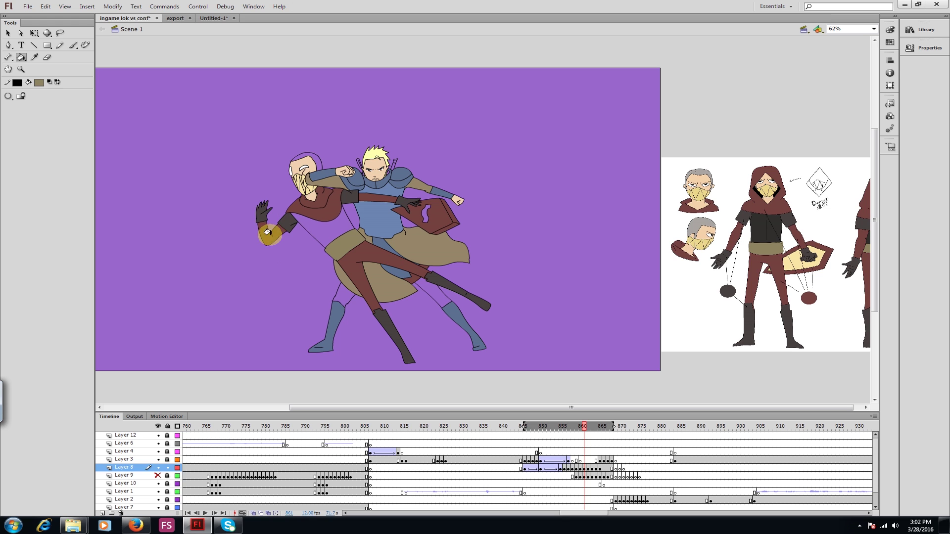
# Sample the near-black of the reference character's shirt and fill the hooded character's torso and the blond character's thighs on frame 861
pyautogui.click(39, 82)
pyautogui.click(758, 222)
pyautogui.click(431, 291)
pyautogui.click(345, 293)
pyautogui.click(322, 230)
# Colour the blond character's thighs near-black on frame 862 and continue through the following frames
pyautogui.press('.')
pyautogui.press('.')
pyautogui.hotkey('ctrl', '=')
pyautogui.press('.')
pyautogui.press('.')
# Go back to the frames around 858 and continue the dark clothing fills on the hooded character
pyautogui.moveTo(583, 426); pyautogui.dragTo(572, 426)
pyautogui.hotkey('ctrl', '-')
pyautogui.hotkey('ctrl', '-')
pyautogui.press('.')
pyautogui.click(255, 231)
pyautogui.press('.')
pyautogui.hotkey('ctrl', '=')
pyautogui.click(323, 249)
# Fill the hooded character's boots dark grey on frame 862 and undo the last edit
pyautogui.press('.')
pyautogui.press('.')
pyautogui.click(523, 264)
pyautogui.click(45, 6)
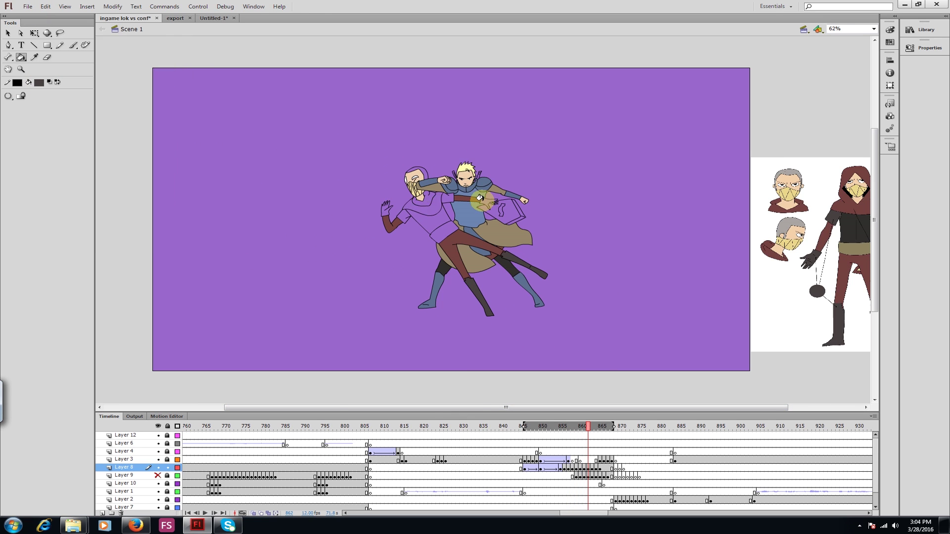
pyautogui.click(47, 18)
# Colour the hooded character's gloves and short sleeves dark grey and the cowl dark red on frame 862
pyautogui.hotkey('ctrl', '=')
pyautogui.hotkey('ctrl', '-')
pyautogui.press('.')
pyautogui.hotkey('ctrl', '=')
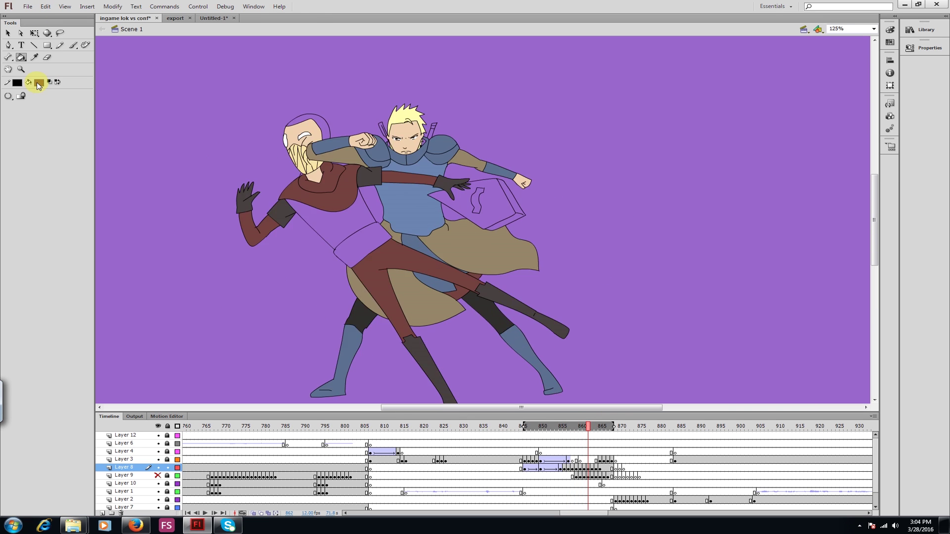
# Step through the coloured fight frames between 858 and 865 to review the clothing fills
pyautogui.hotkey('ctrl', '-')
pyautogui.press(',')
pyautogui.press(',')
pyautogui.press(',')
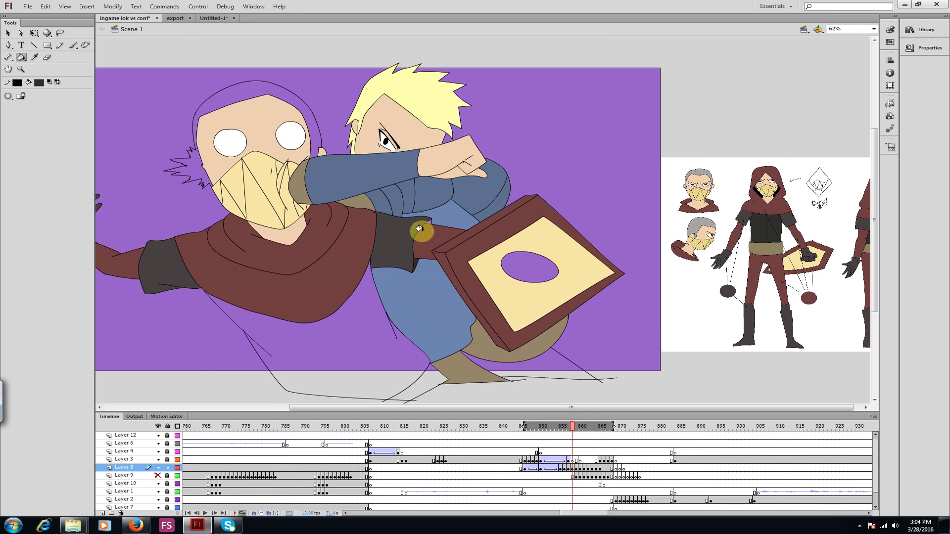
pyautogui.press('.')
pyautogui.press('.')
pyautogui.press('.')
pyautogui.press('.')
pyautogui.press('.')
pyautogui.press('.')
pyautogui.press(',')
pyautogui.press(',')
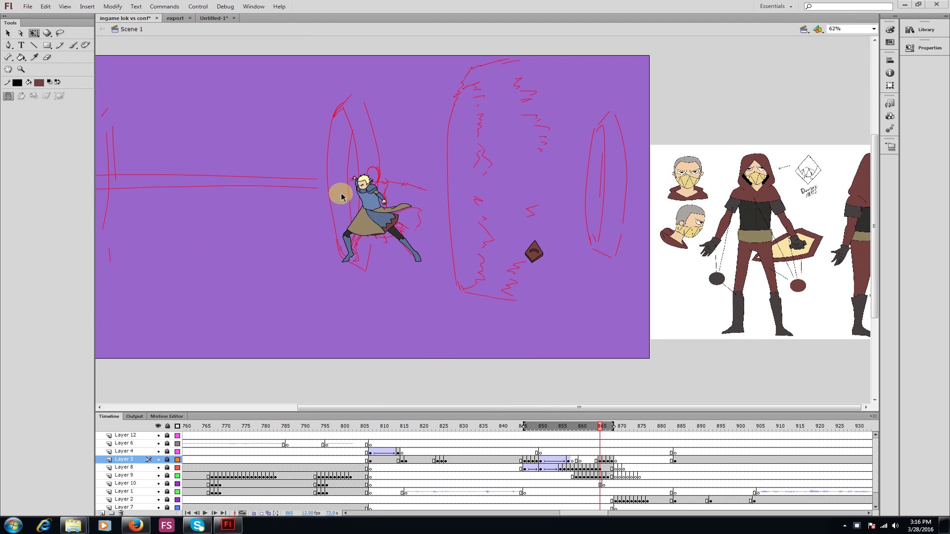
pyautogui.moveTo(554, 425); pyautogui.dragTo(575, 425)
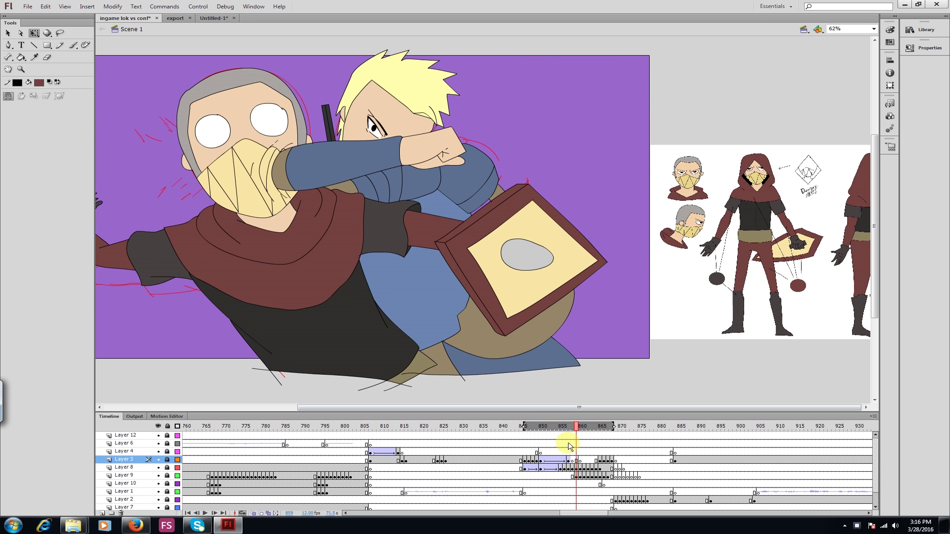
# Copy frames 846 to 868 on Layers 3, 8 and 9 of the fight animation
pyautogui.click(876, 487)
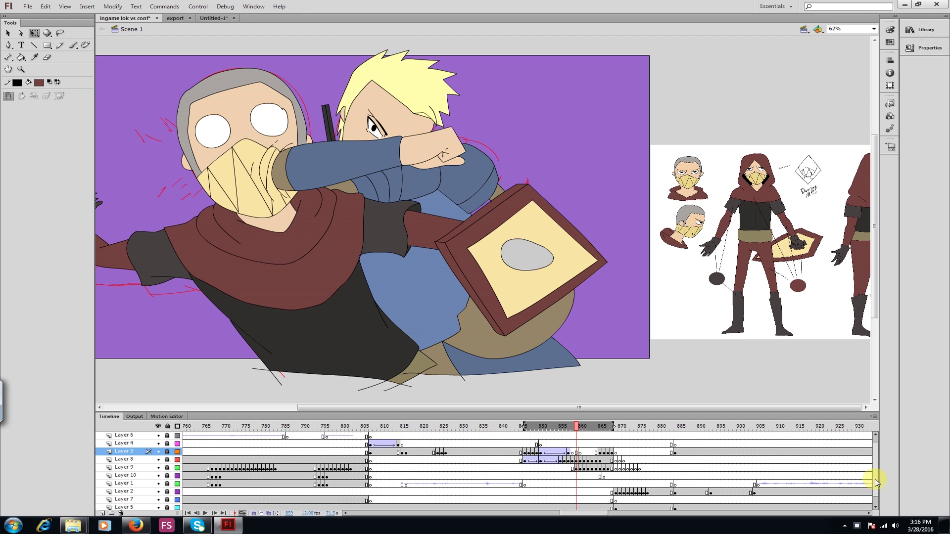
pyautogui.click(524, 455)
pyautogui.moveTo(527, 453); pyautogui.dragTo(612, 451)
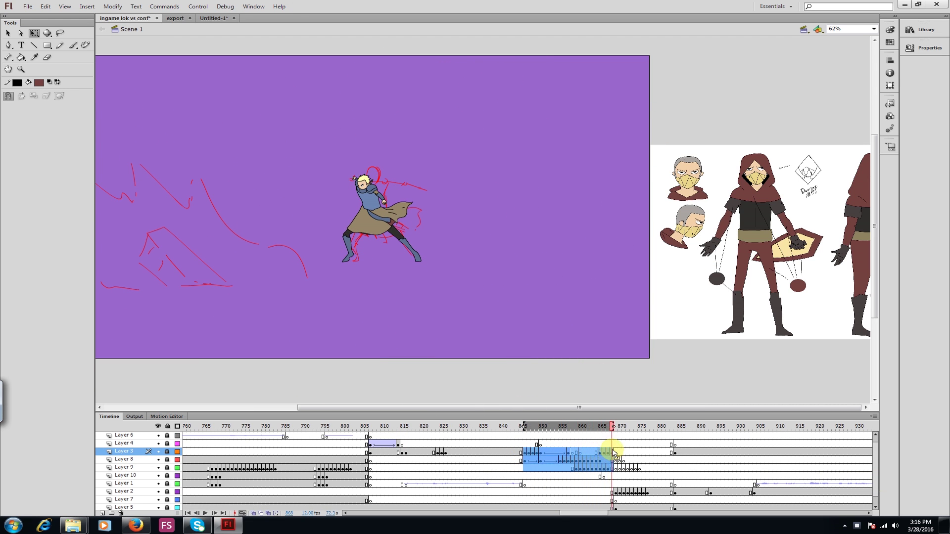
pyautogui.rightClick(532, 456)
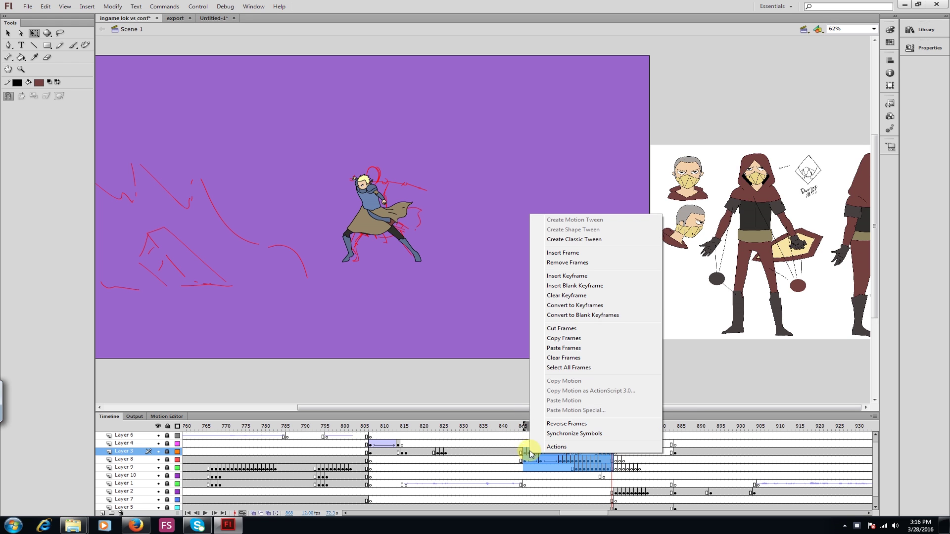
pyautogui.click(553, 338)
# Create a new ActionScript 3.0 document 1920 px wide and 1080 px high
pyautogui.click(27, 6)
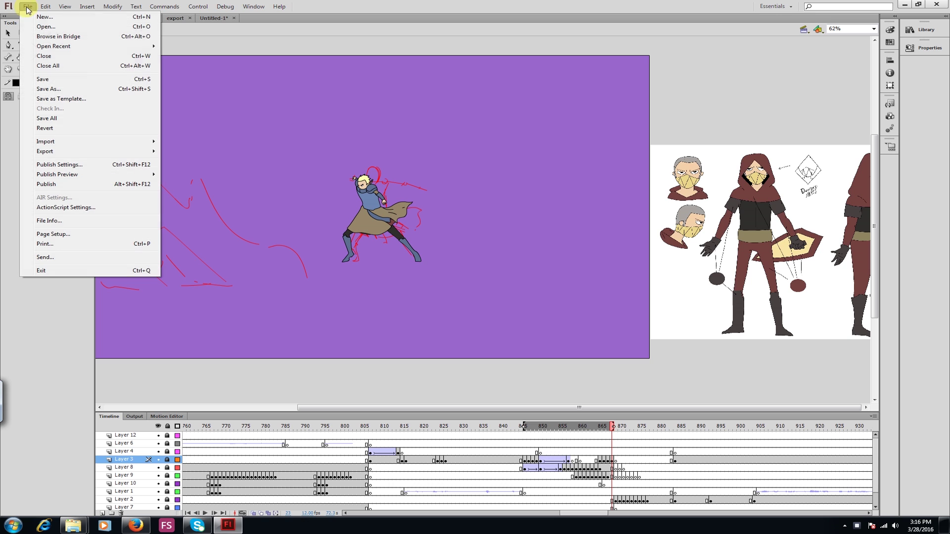
pyautogui.click(37, 18)
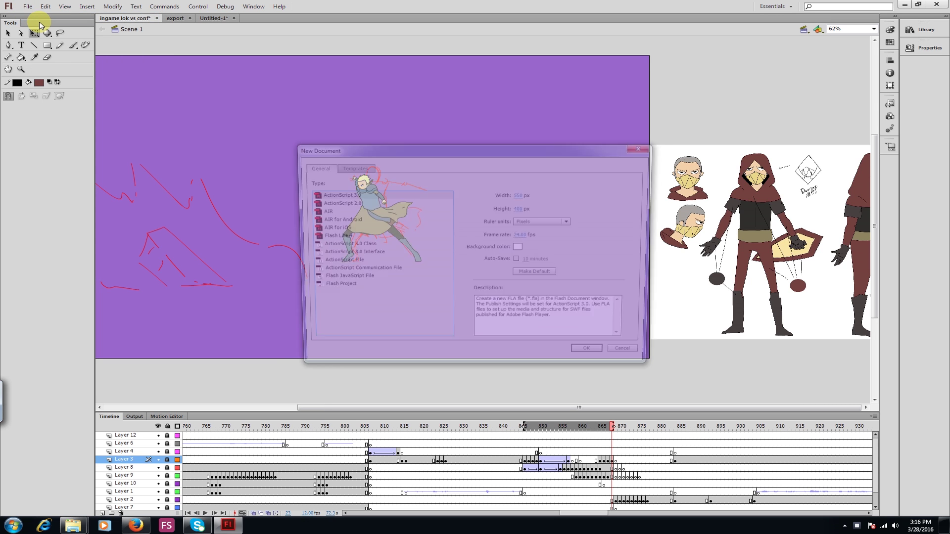
pyautogui.moveTo(315, 143); pyautogui.dragTo(304, 172)
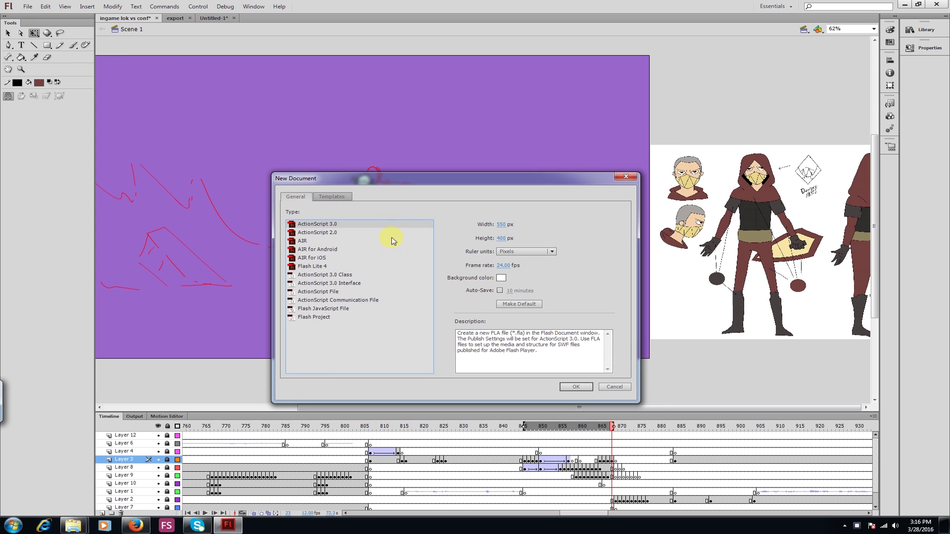
pyautogui.click(500, 224)
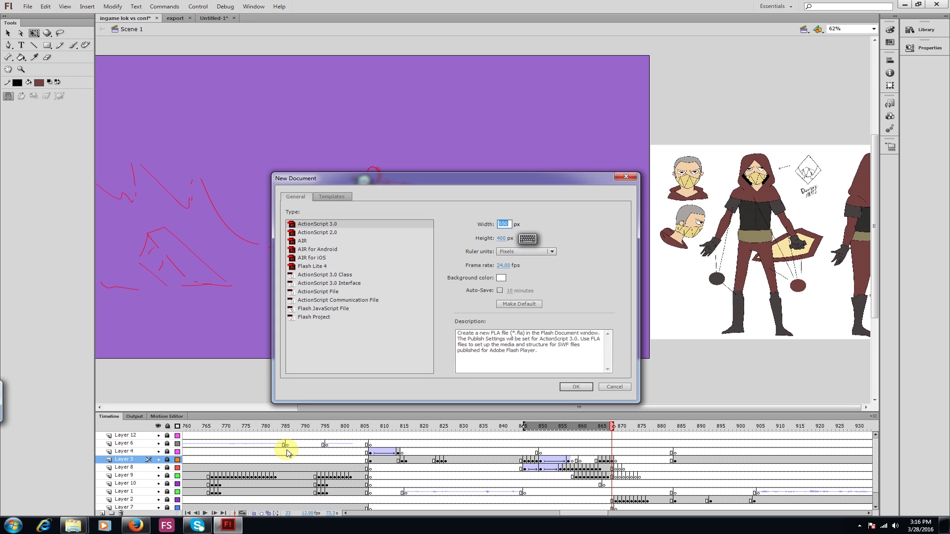
pyautogui.write('192')
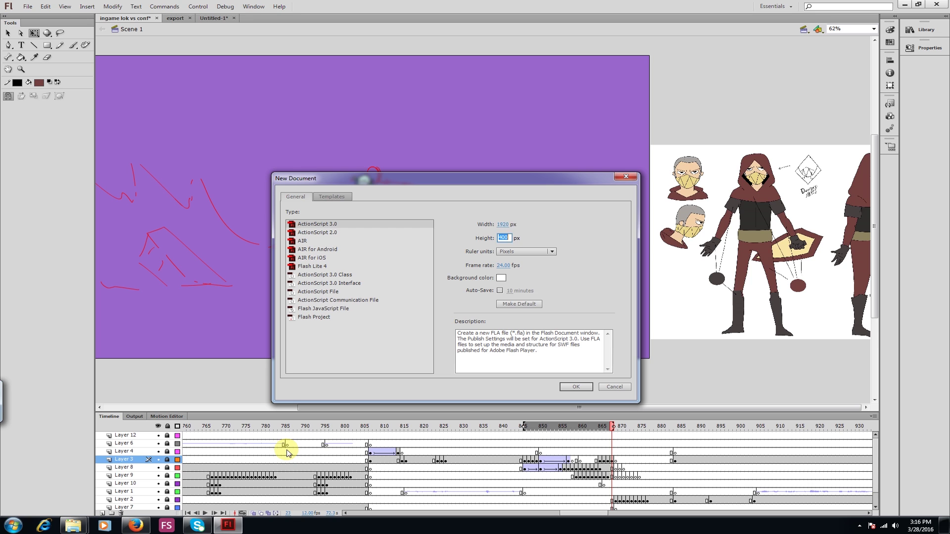
pyautogui.write('08')
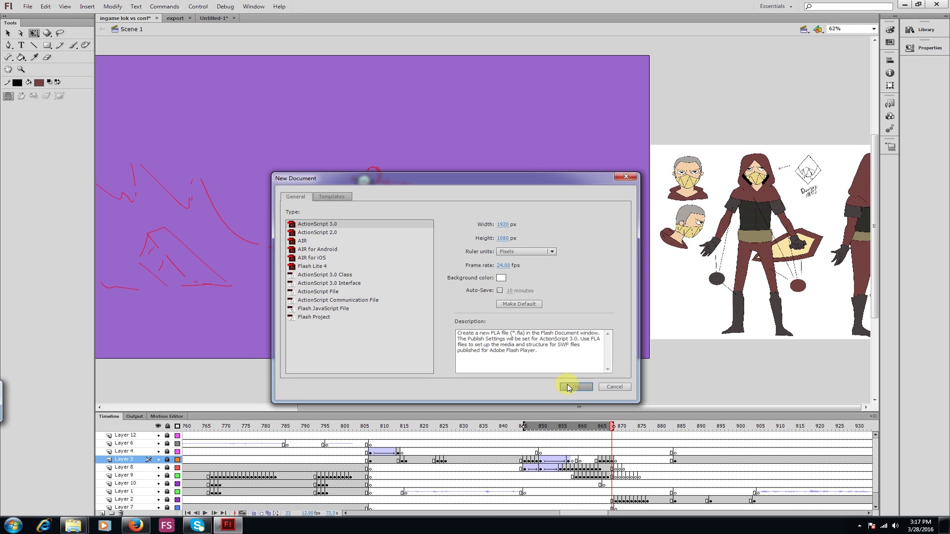
pyautogui.click(576, 386)
# Paste the copied frames at frame 1 of Layer 1 and fit the stage in view at 50%
pyautogui.moveTo(355, 407); pyautogui.dragTo(218, 407)
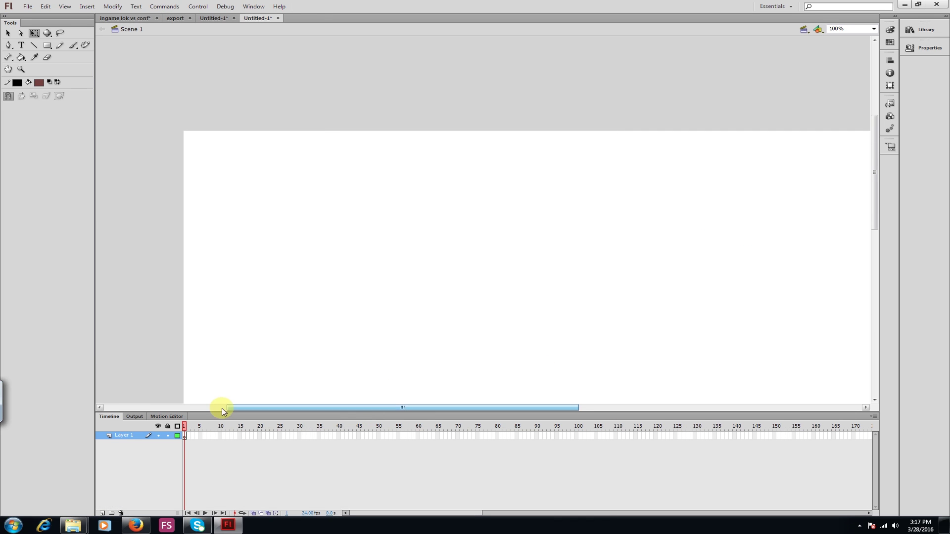
pyautogui.rightClick(185, 436)
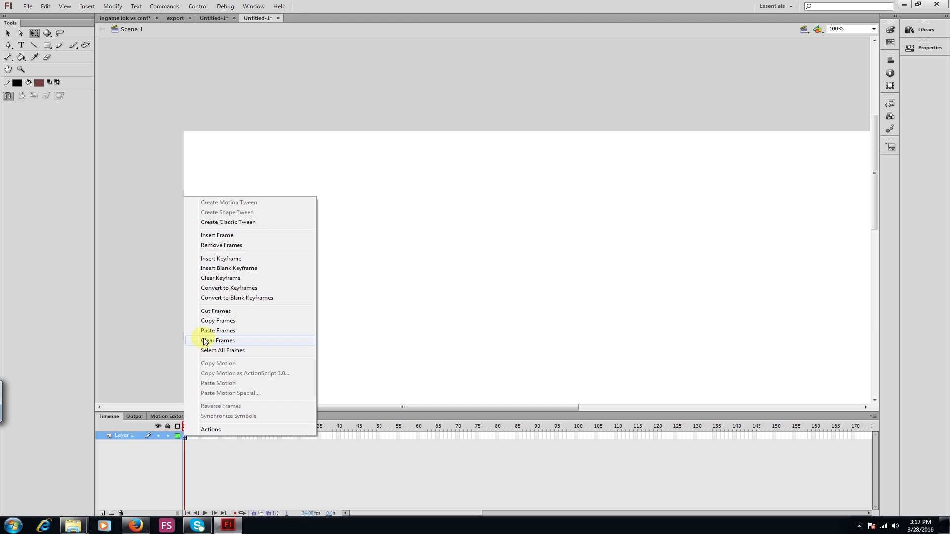
pyautogui.click(206, 331)
pyautogui.click(21, 68)
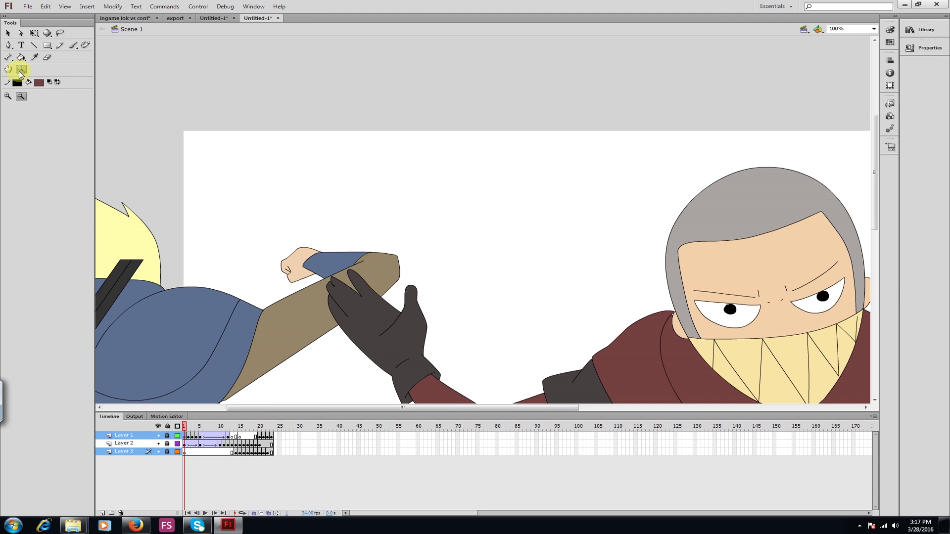
pyautogui.click(343, 286)
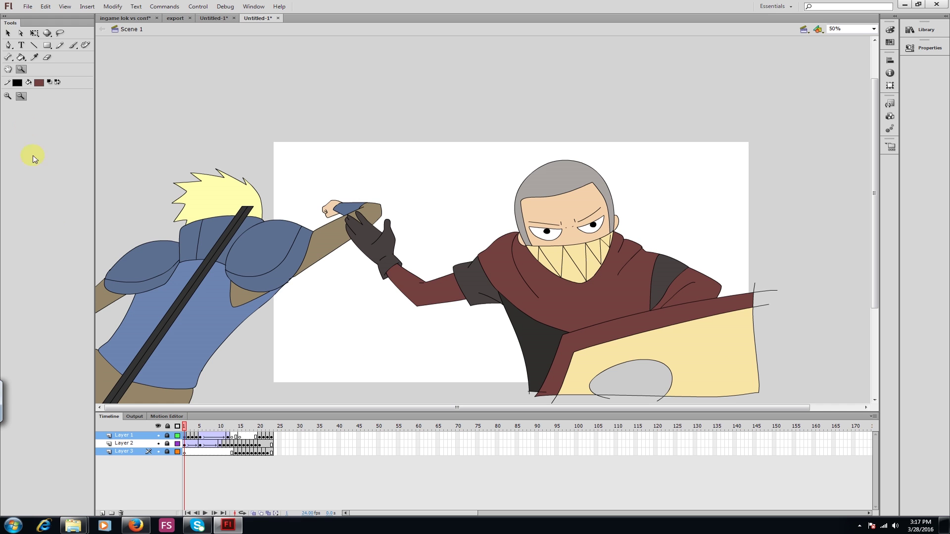
# Scrub through the pasted frames and compare them with the original ingame lok vs conf document
pyautogui.click(10, 32)
pyautogui.moveTo(185, 428); pyautogui.dragTo(248, 426)
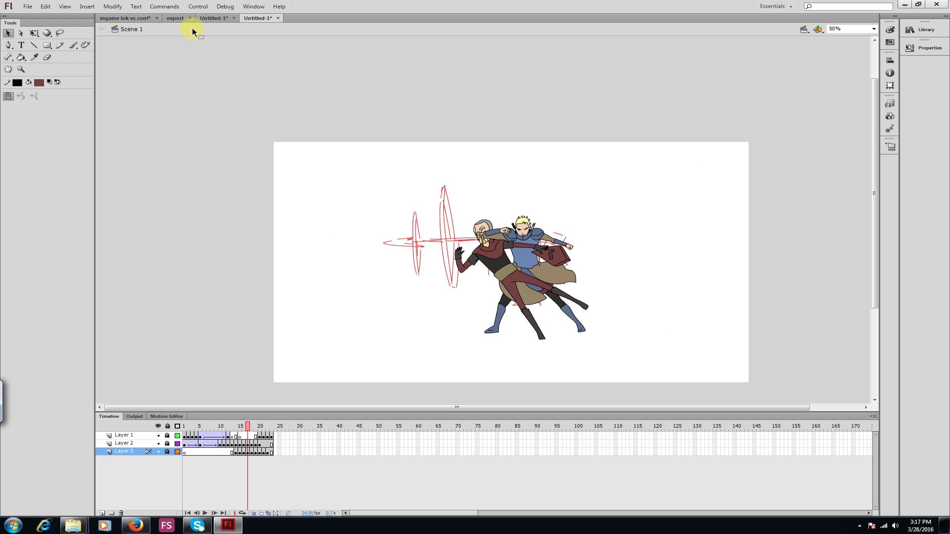
pyautogui.click(125, 18)
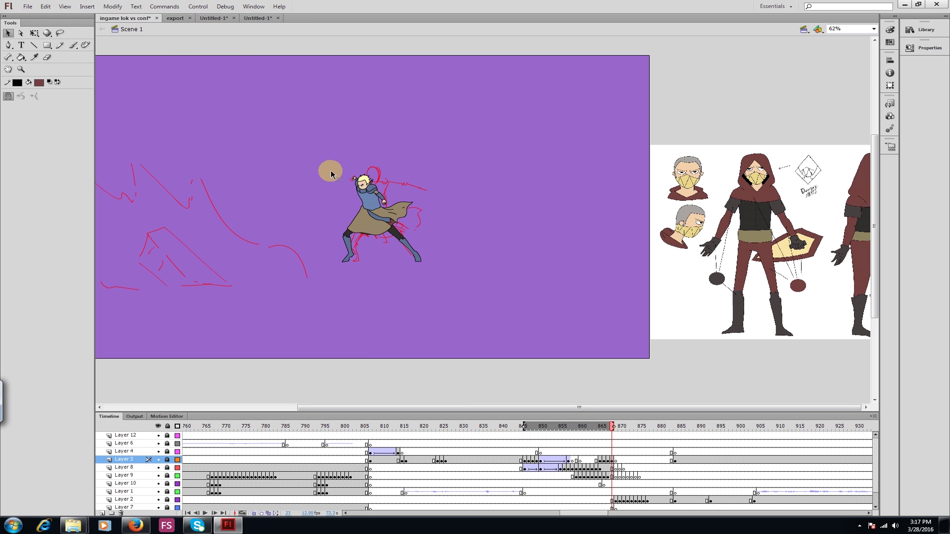
pyautogui.click(257, 18)
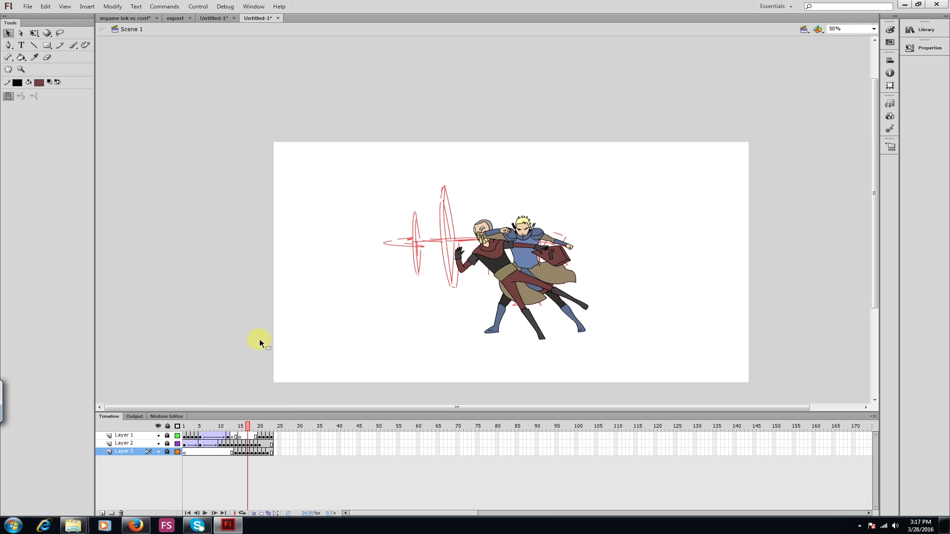
pyautogui.moveTo(247, 428)
pyautogui.mouseDown()
pyautogui.moveTo(191, 428)
pyautogui.moveTo(241, 426)
pyautogui.mouseUp()
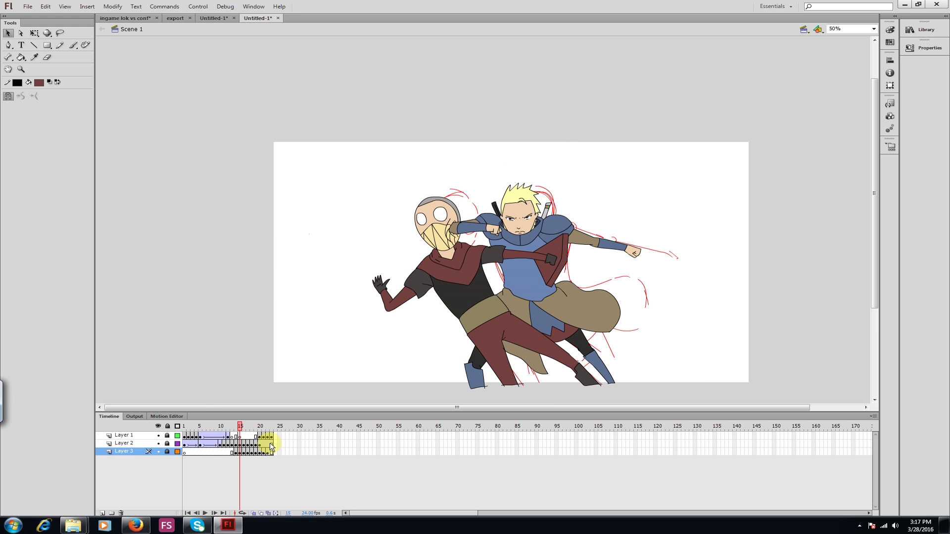
pyautogui.moveTo(241, 428)
pyautogui.mouseDown()
pyautogui.moveTo(233, 428)
pyautogui.moveTo(257, 427)
pyautogui.moveTo(265, 452)
pyautogui.moveTo(282, 437)
pyautogui.moveTo(269, 424)
pyautogui.moveTo(183, 419)
pyautogui.mouseUp()
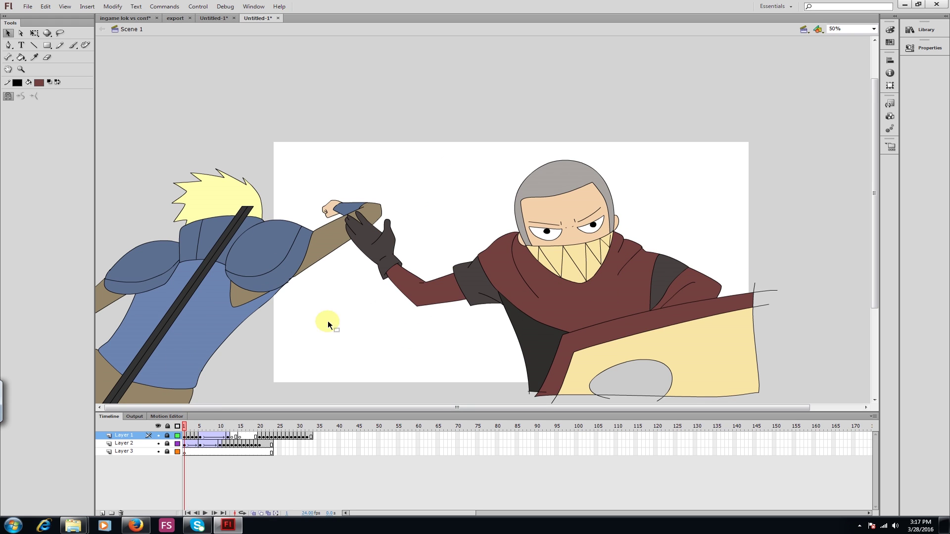
# Select the frame 1 artwork on Layer 1 and Layer 2 in turn to check which character each layer holds
pyautogui.click(186, 438)
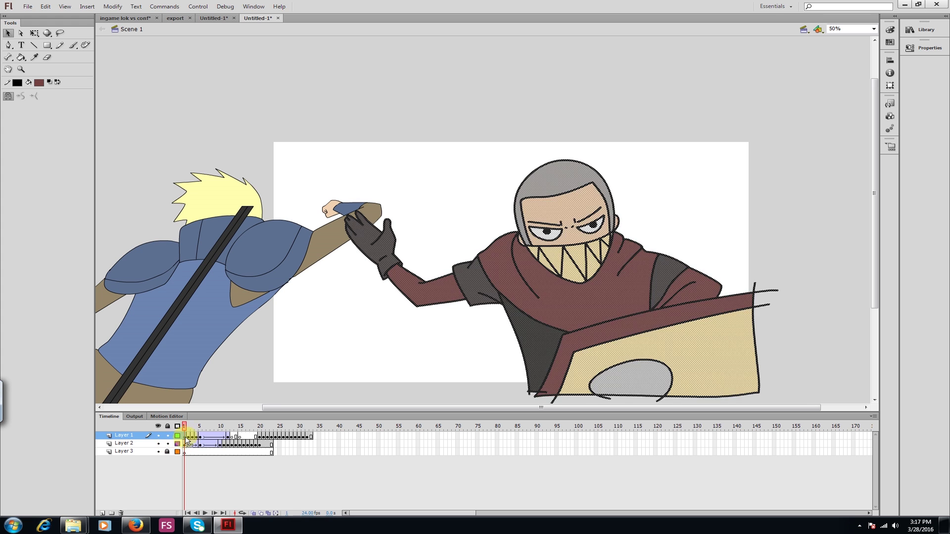
pyautogui.click(185, 445)
pyautogui.click(185, 437)
pyautogui.click(185, 444)
pyautogui.click(186, 438)
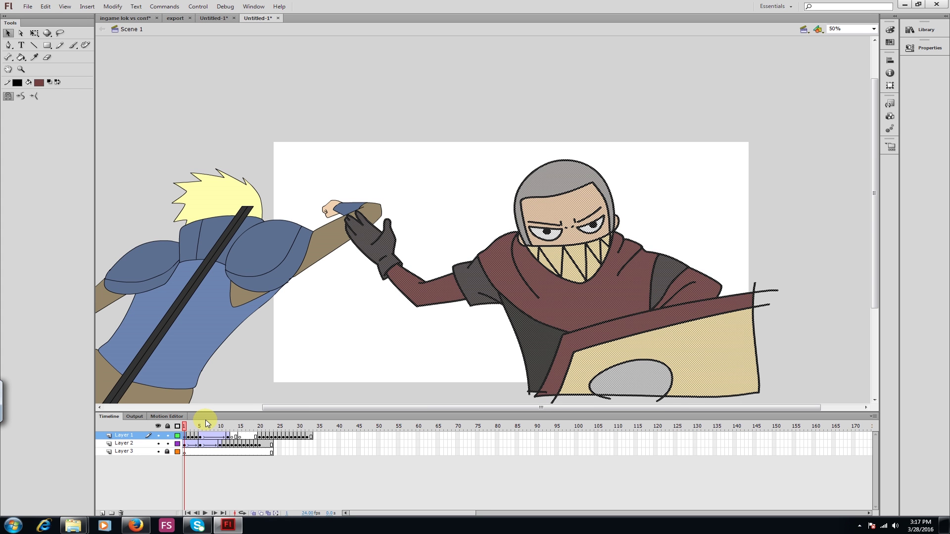
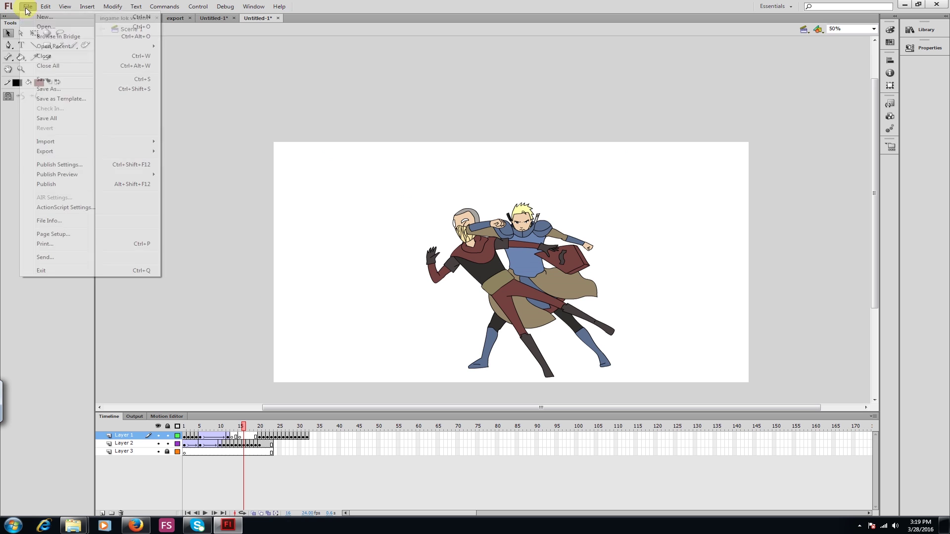
# Start a movie export as PNG Sequence and go to the png folder inside EPISODE 2
pyautogui.moveTo(40, 152)
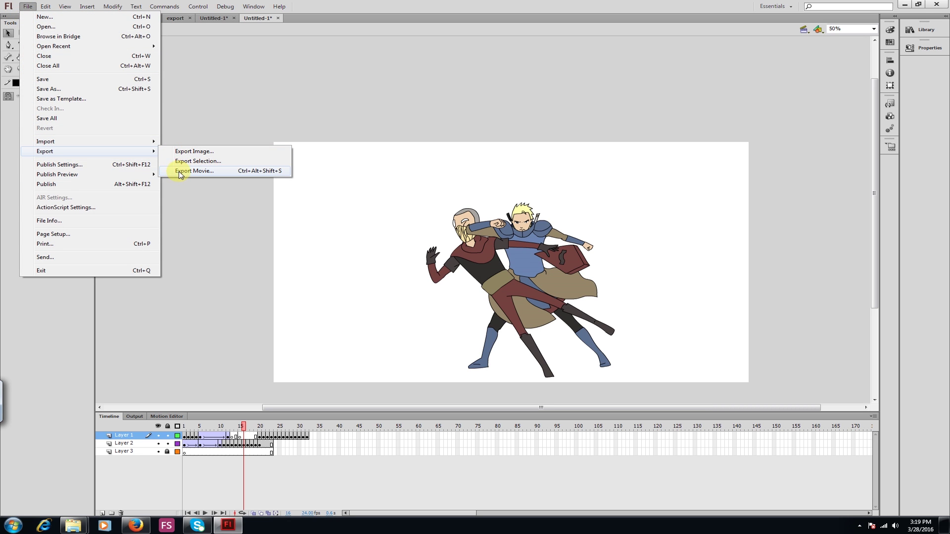
pyautogui.click(194, 170)
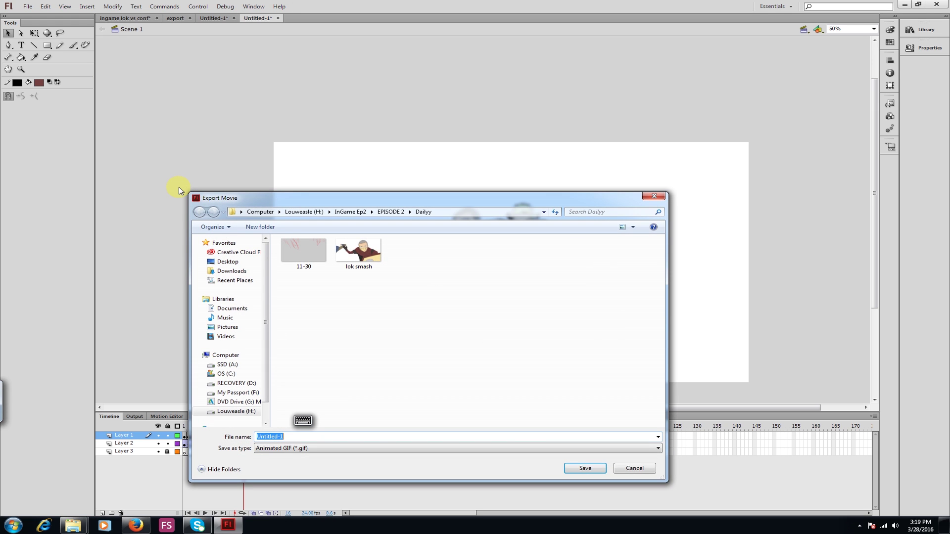
pyautogui.click(262, 448)
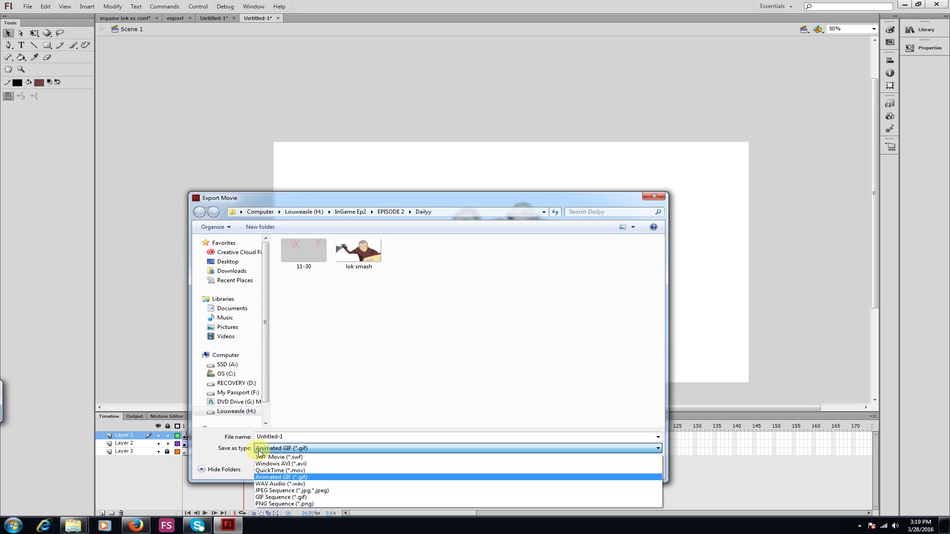
pyautogui.click(261, 503)
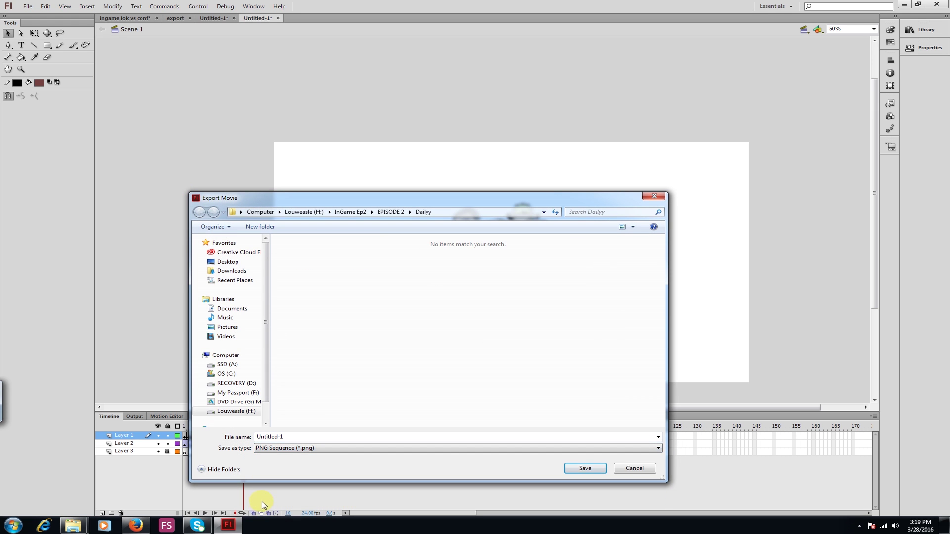
pyautogui.click(383, 211)
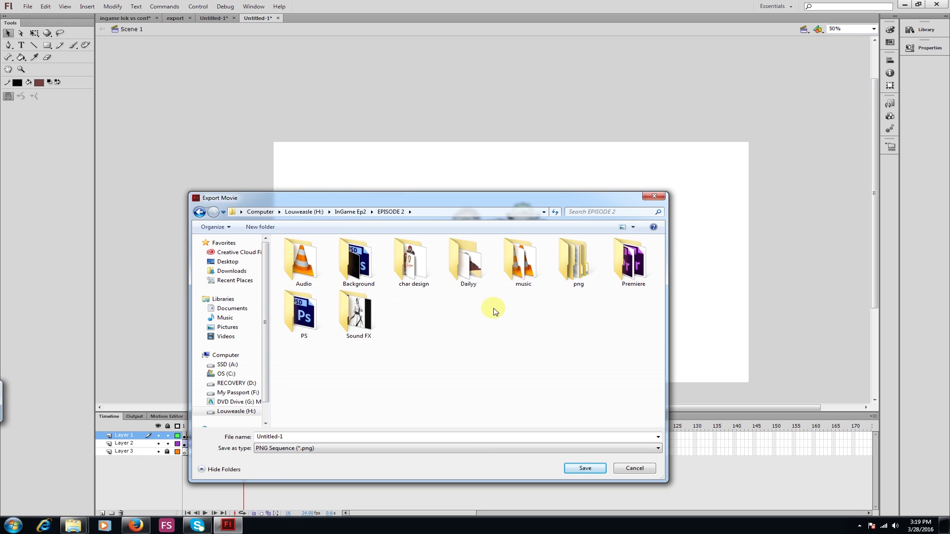
pyautogui.doubleClick(560, 256)
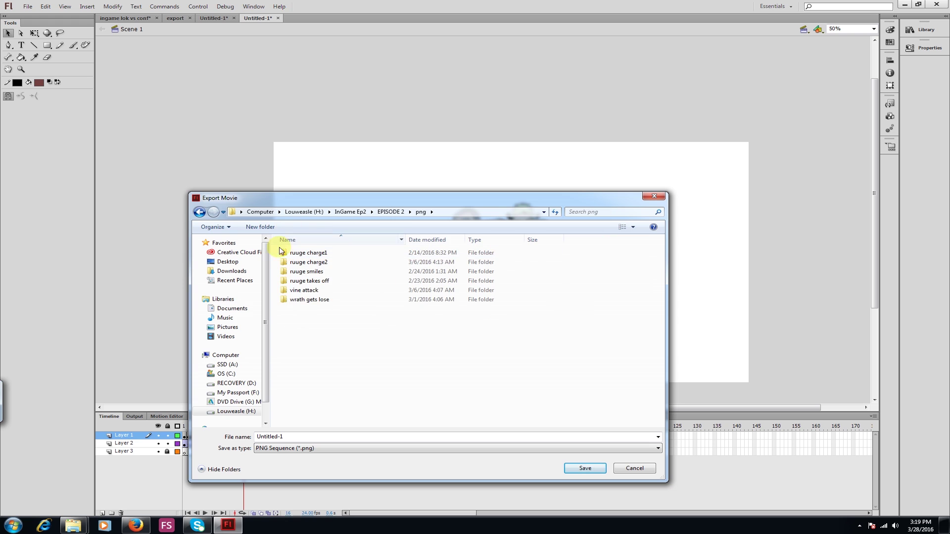
# Create a folder named "lok smacks" inside the png folder and open it
pyautogui.click(255, 226)
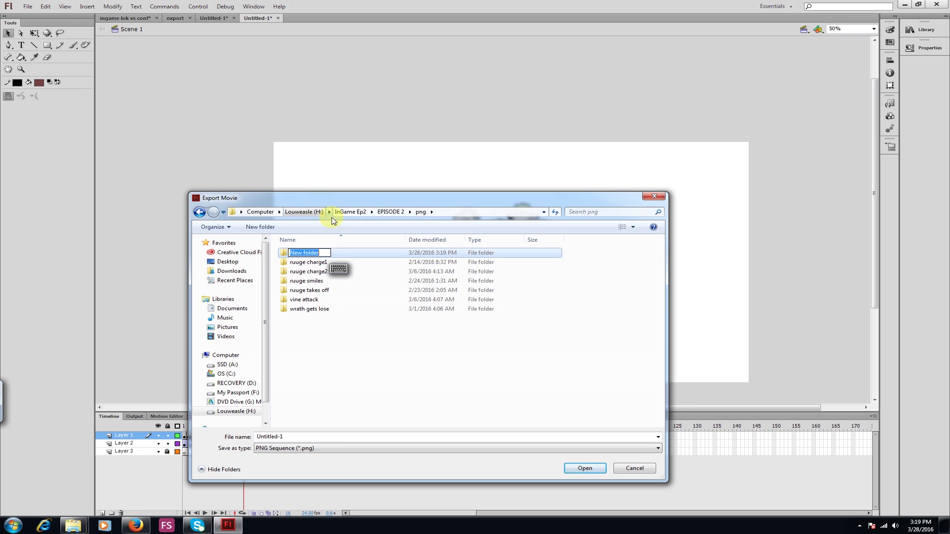
pyautogui.write('lok')
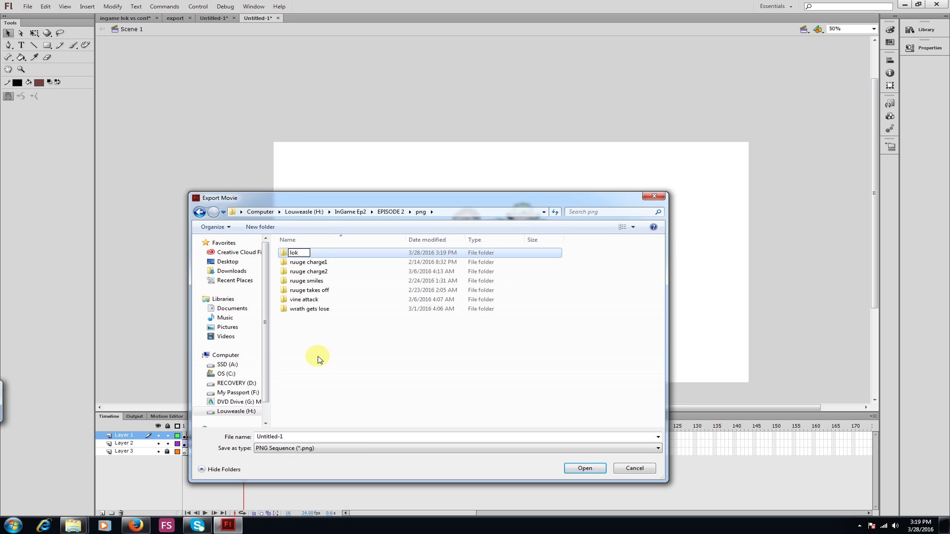
pyautogui.write(' sma')
pyautogui.press('Return')
pyautogui.press('Return')
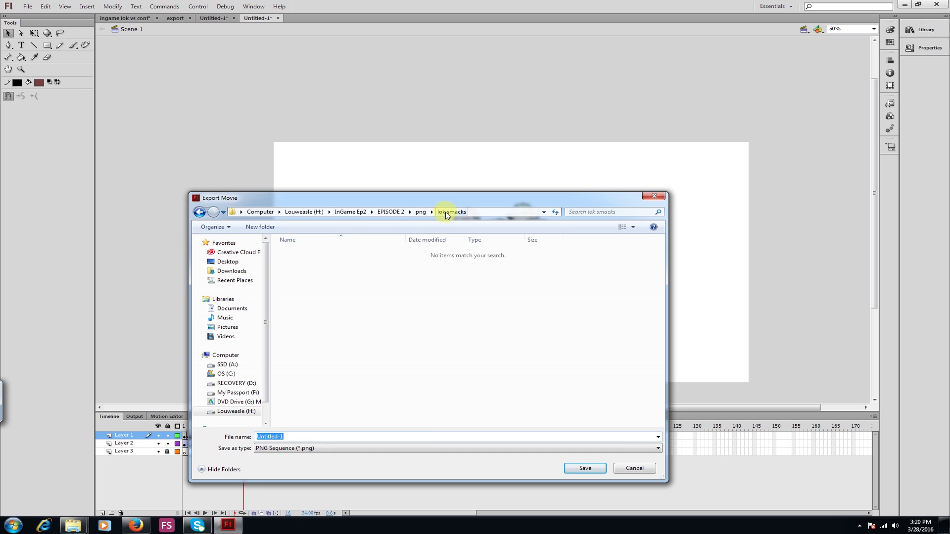
# Save the PNG sequence under the file name "lokarn" and export it with the offered PNG settings
pyautogui.write('lokarn')
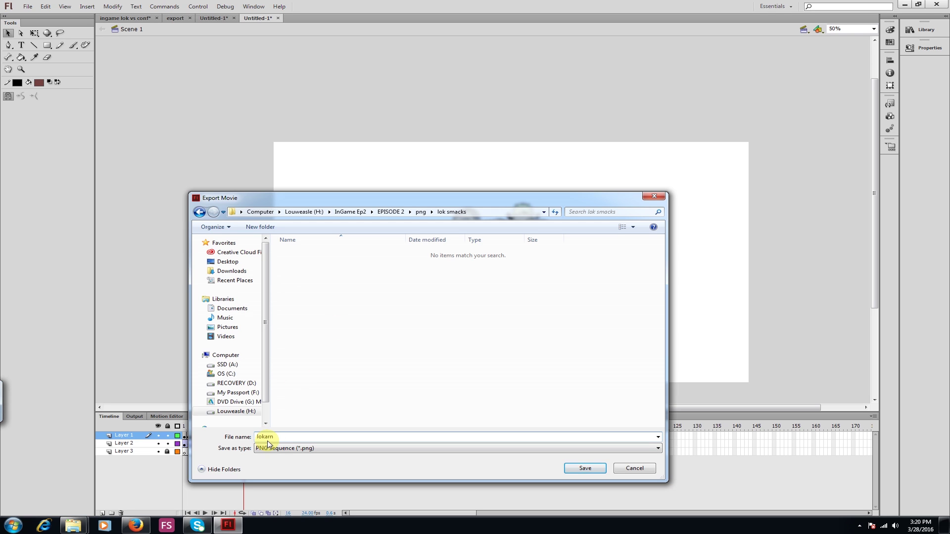
pyautogui.click(579, 468)
pyautogui.moveTo(420, 193); pyautogui.dragTo(319, 261)
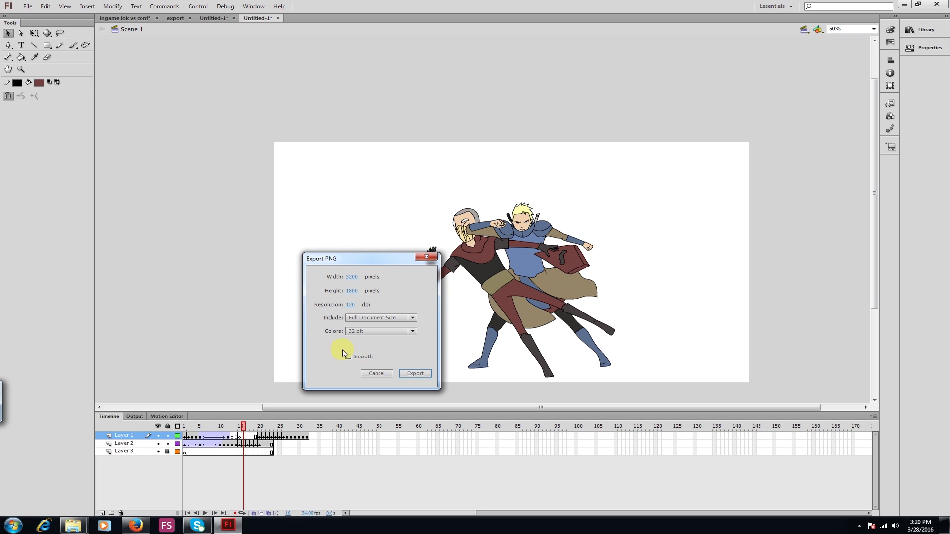
pyautogui.click(410, 374)
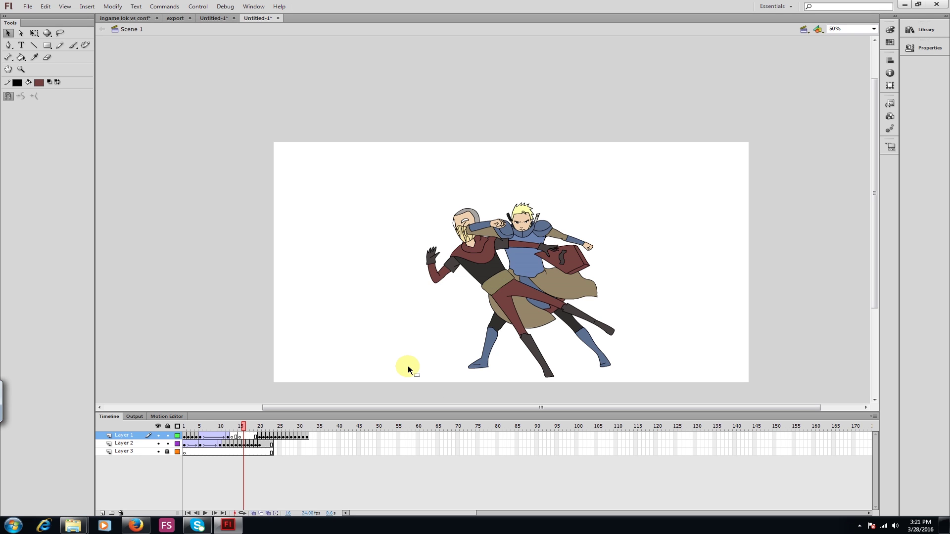
# Check the original ingame lok vs conf document against the new document and return to the new one
pyautogui.click(135, 19)
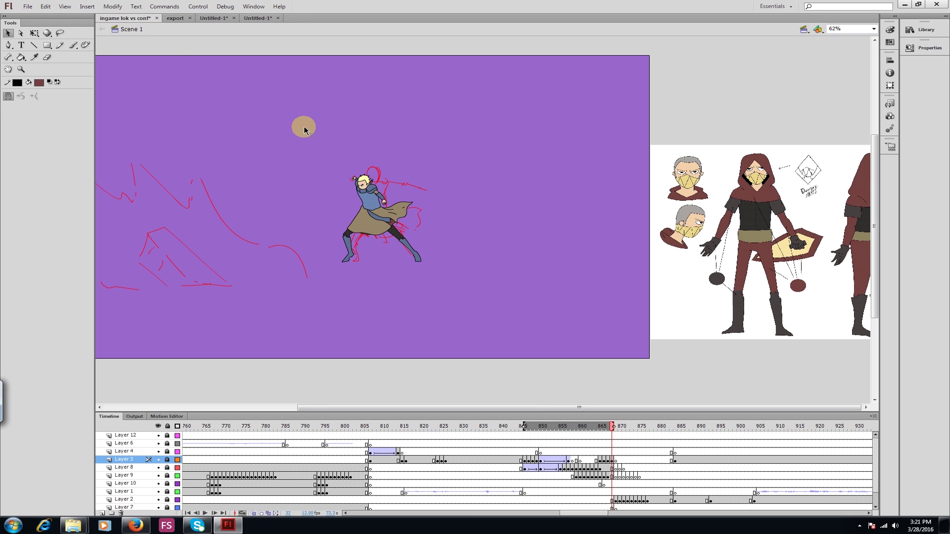
pyautogui.click(260, 18)
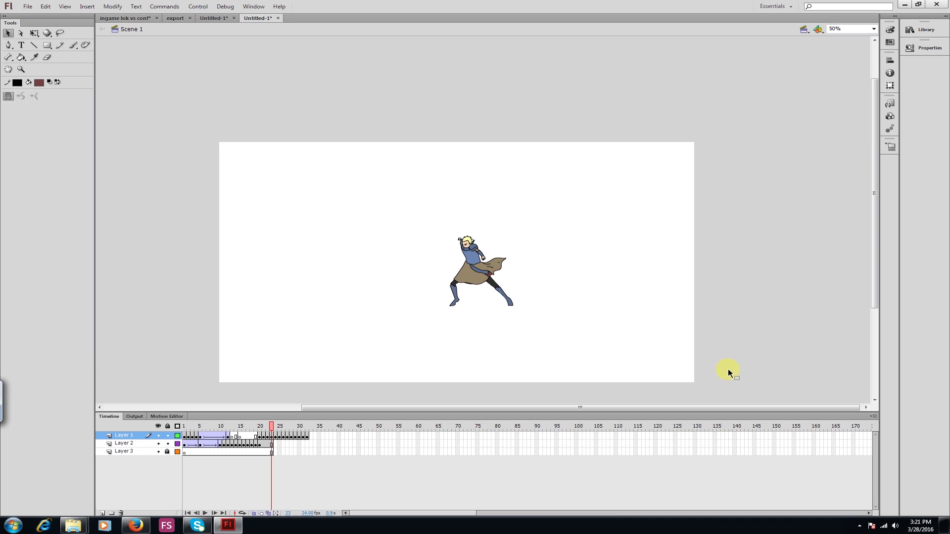